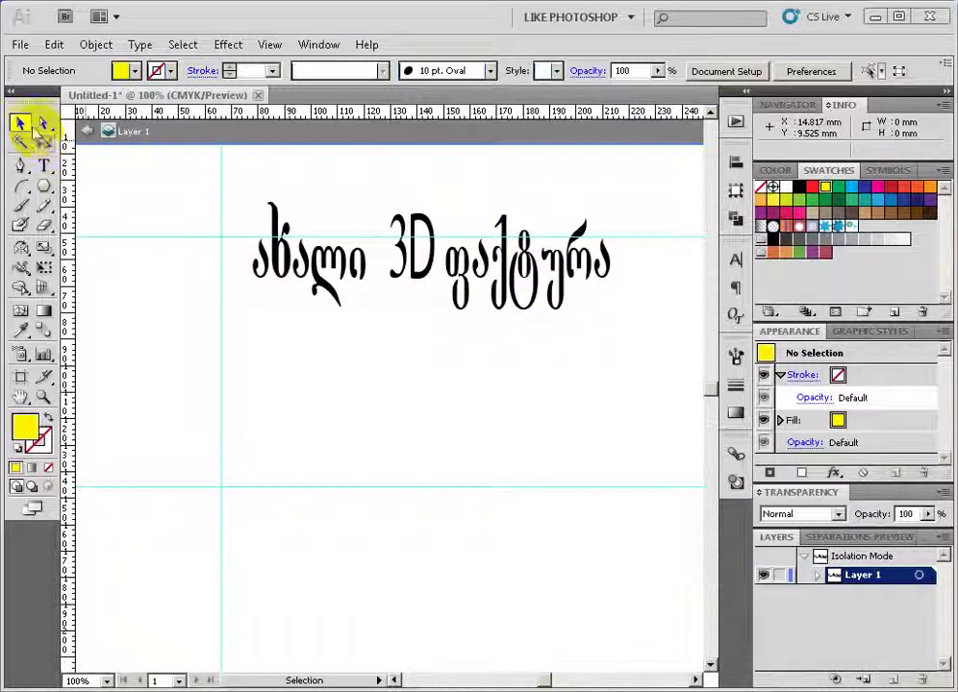
Make two copies of the text line stacked below the original and fill the uppermost line with yellow.
left_click(322, 261)
left_click_drag(325, 269, 315, 577)
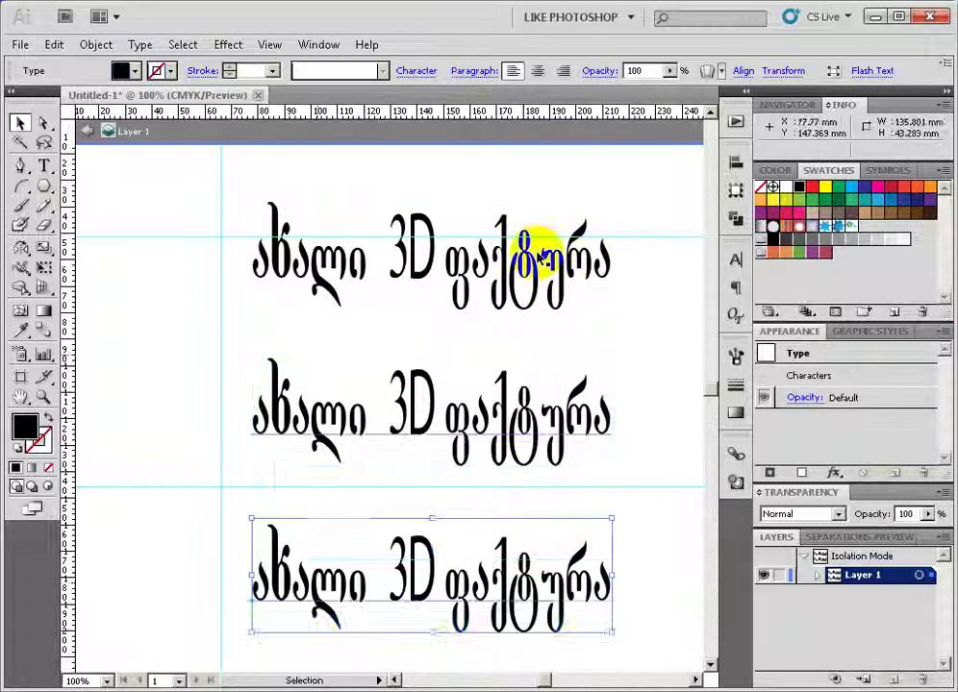
left_click(410, 255)
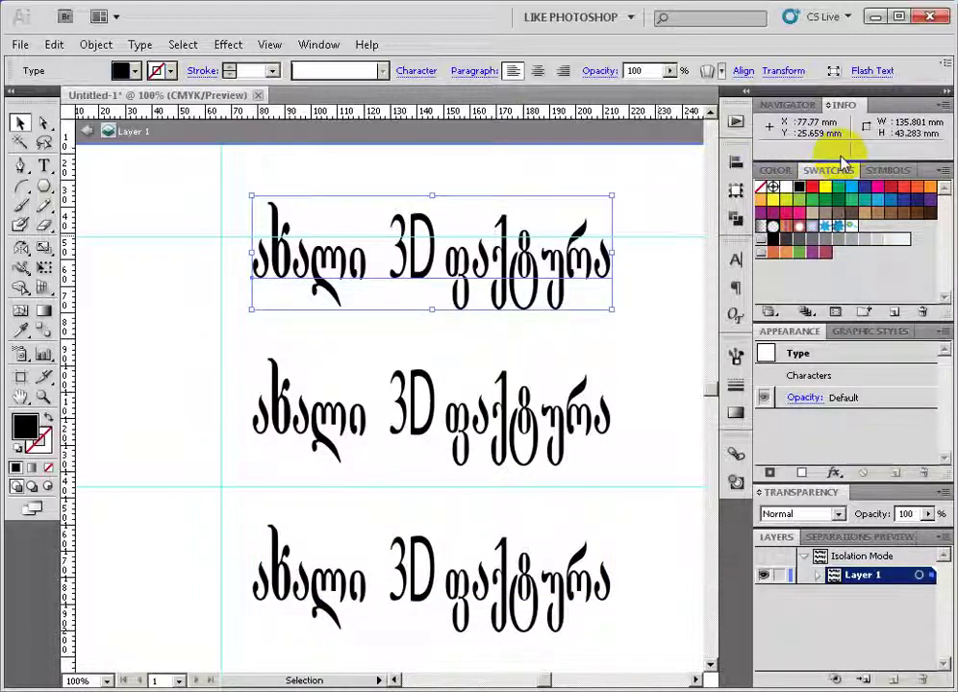
left_click(826, 189)
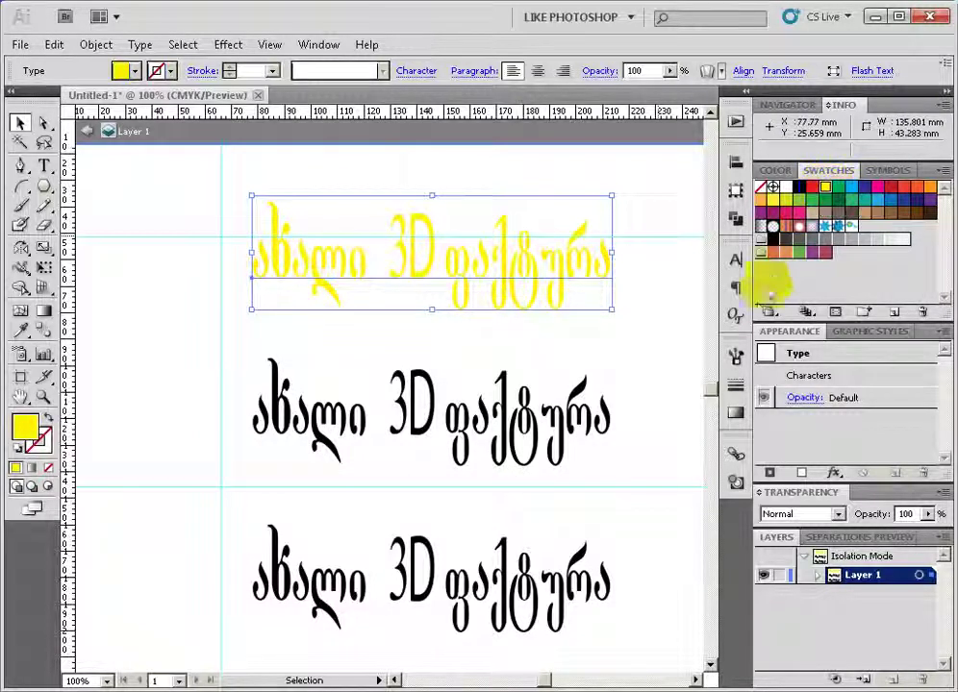
Open the Decorative_Geometric 1 pattern swatch library.
left_click(768, 314)
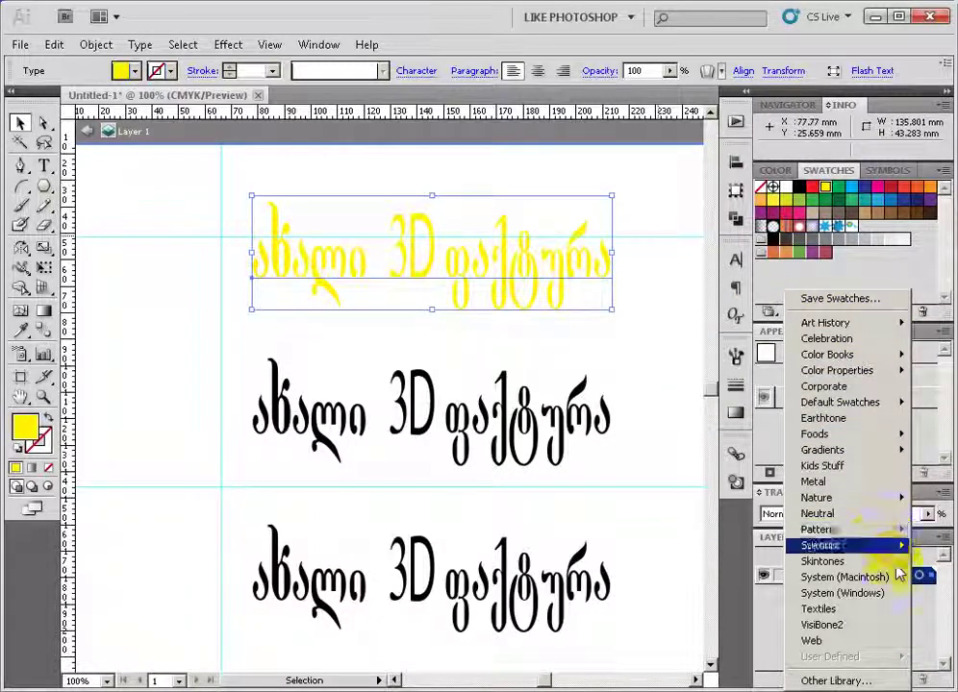
mouse_move(875, 536)
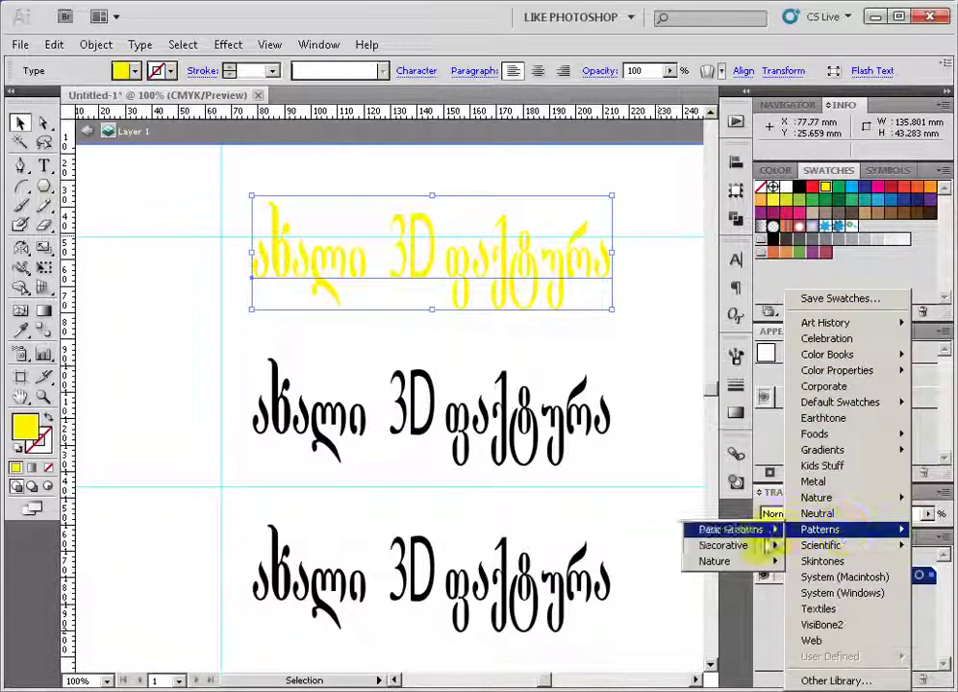
mouse_move(767, 552)
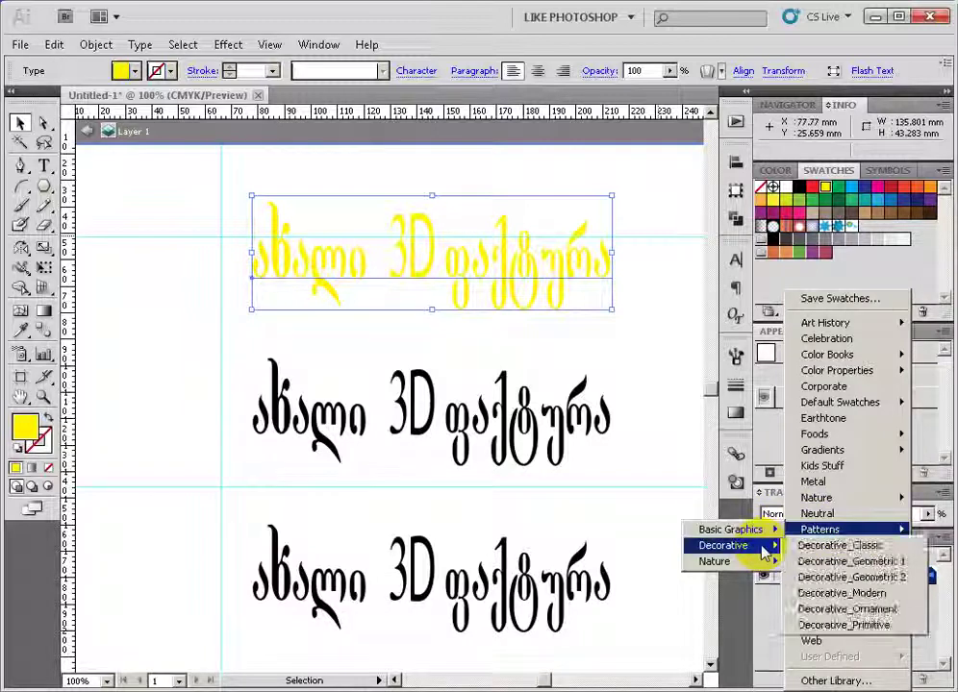
left_click(835, 561)
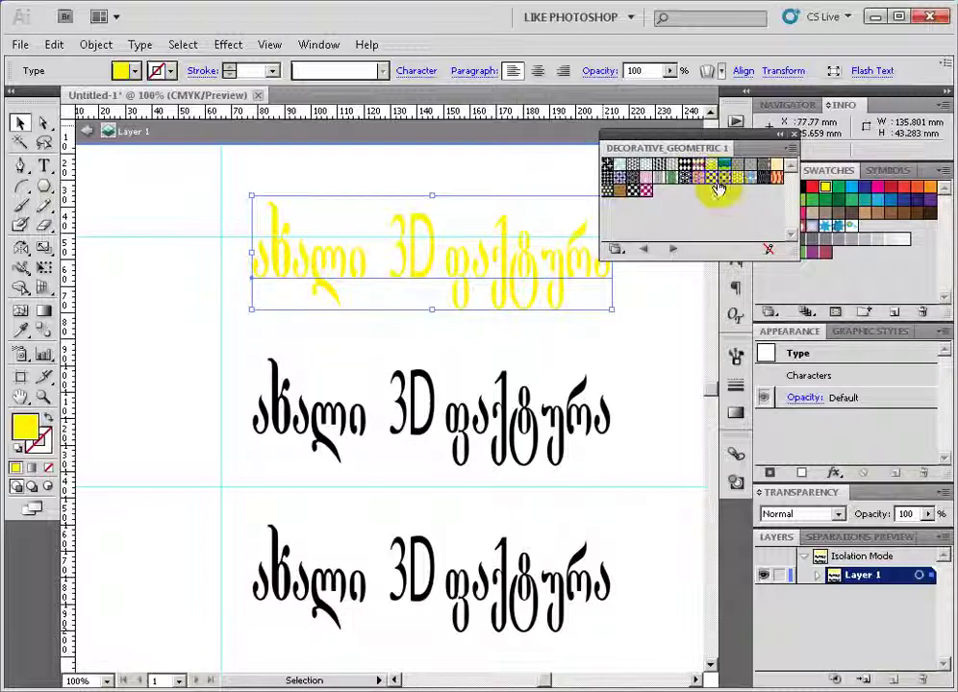
Try several geometric patterns on the uppermost text line, ending with the red and orange wavy stripe pattern as its fill.
left_click(645, 193)
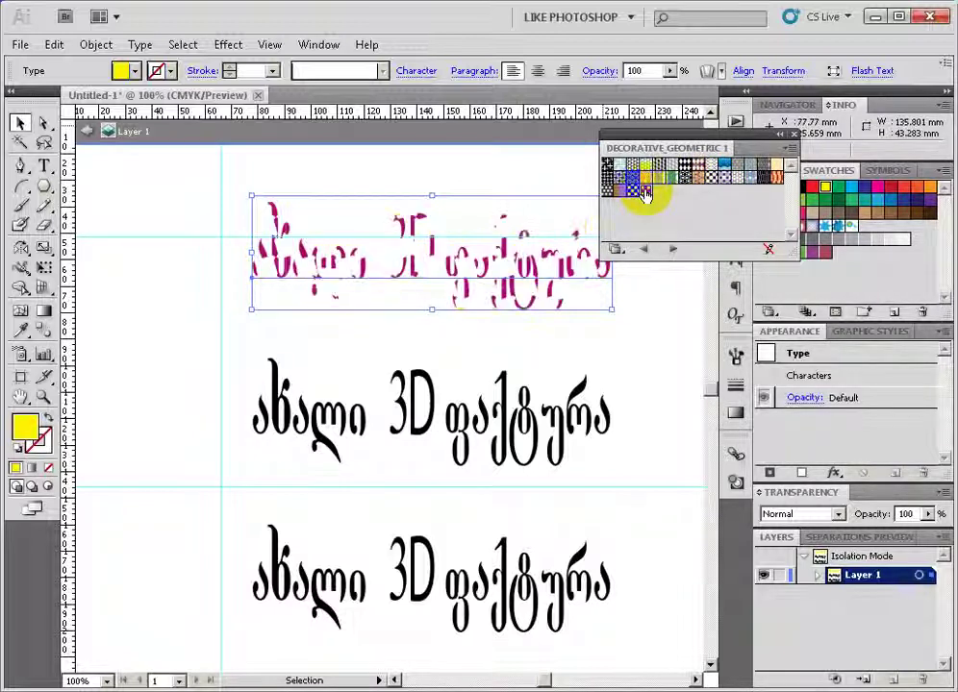
left_click(607, 190)
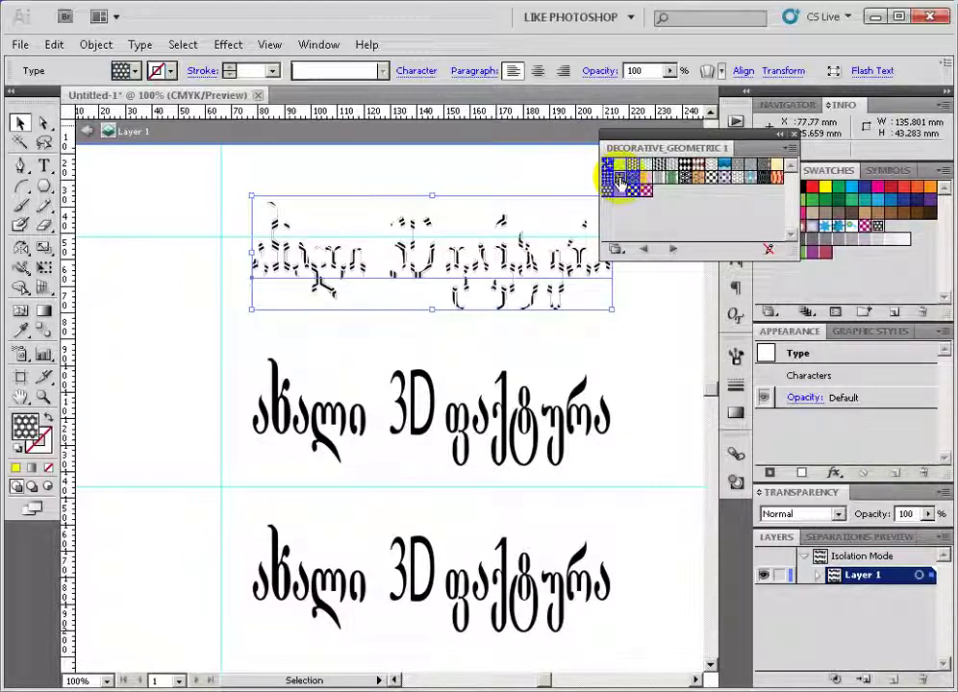
left_click(619, 184)
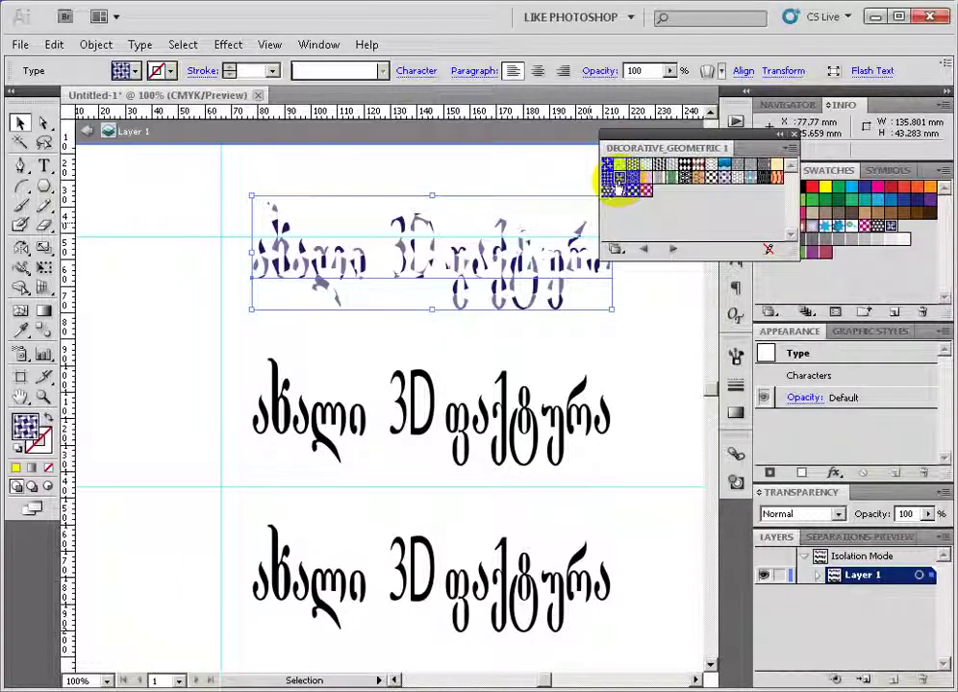
left_click(609, 181)
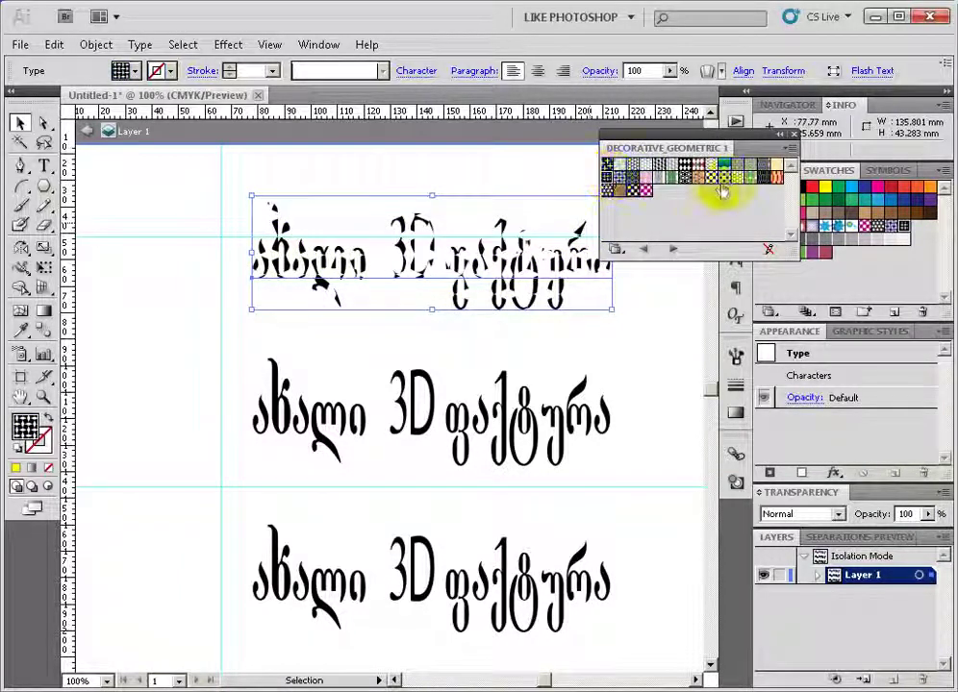
left_click(775, 180)
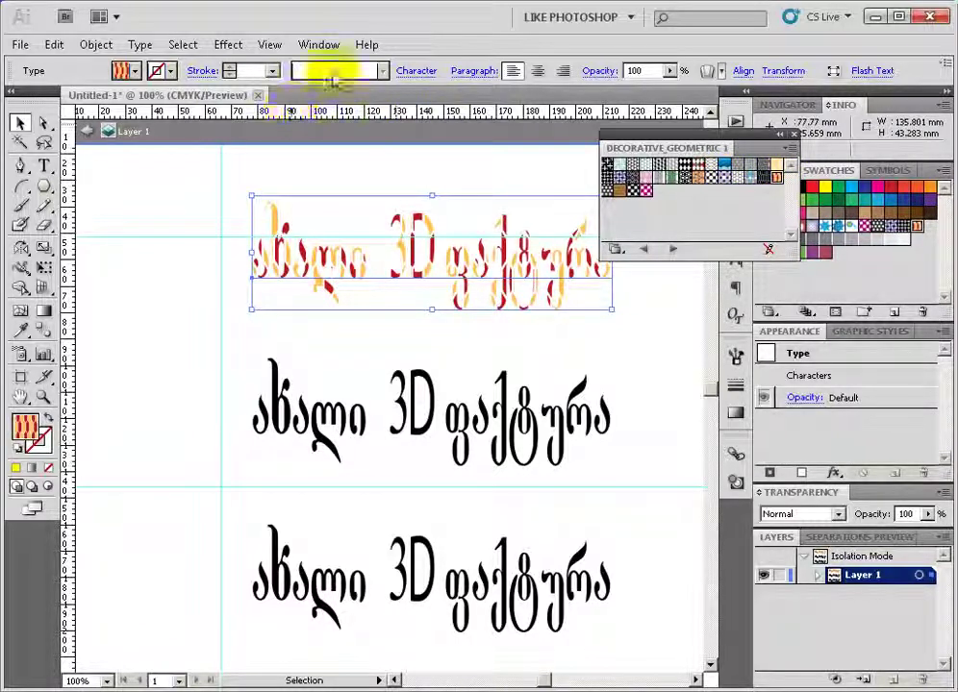
Apply 3D Extrude & Bevel to the striped text line with Off-Axis Front position and 50 pt depth, then deselect it.
left_click(231, 46)
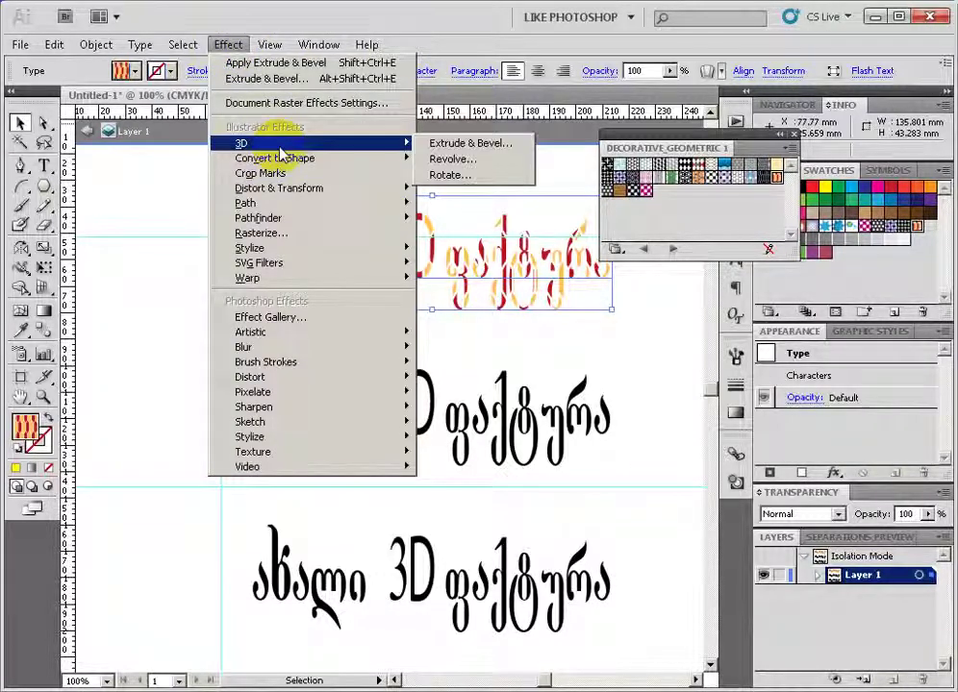
left_click(493, 146)
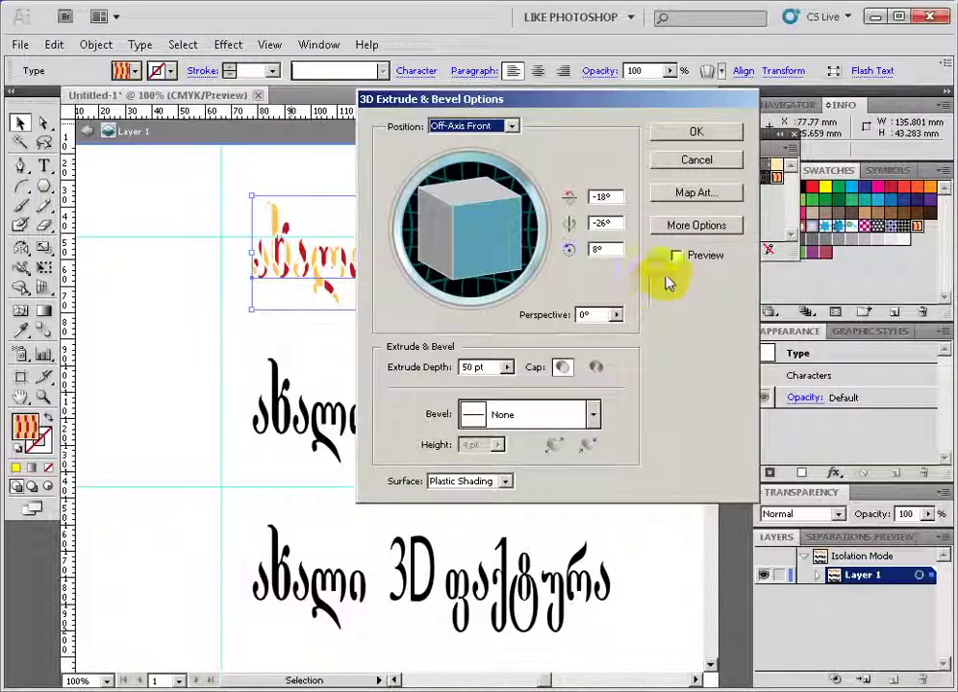
left_click(639, 113)
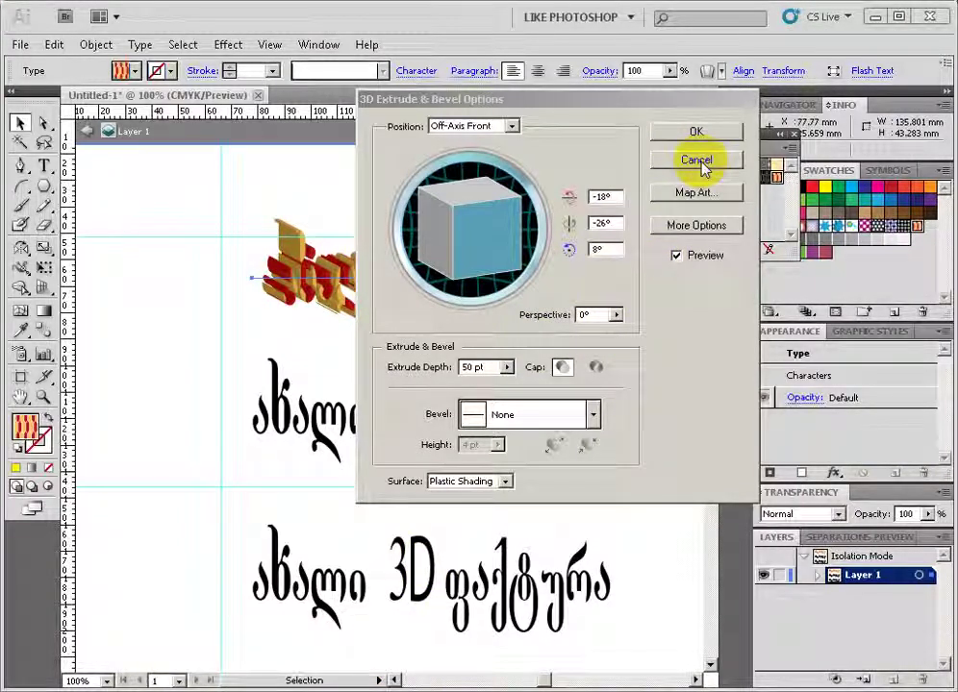
left_click(702, 133)
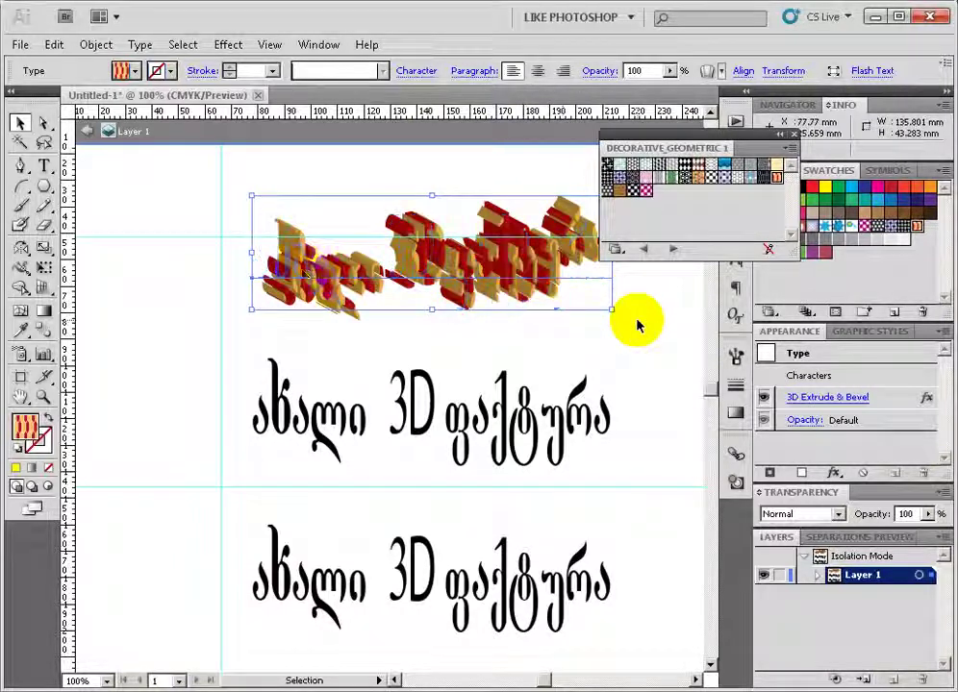
left_click(192, 296)
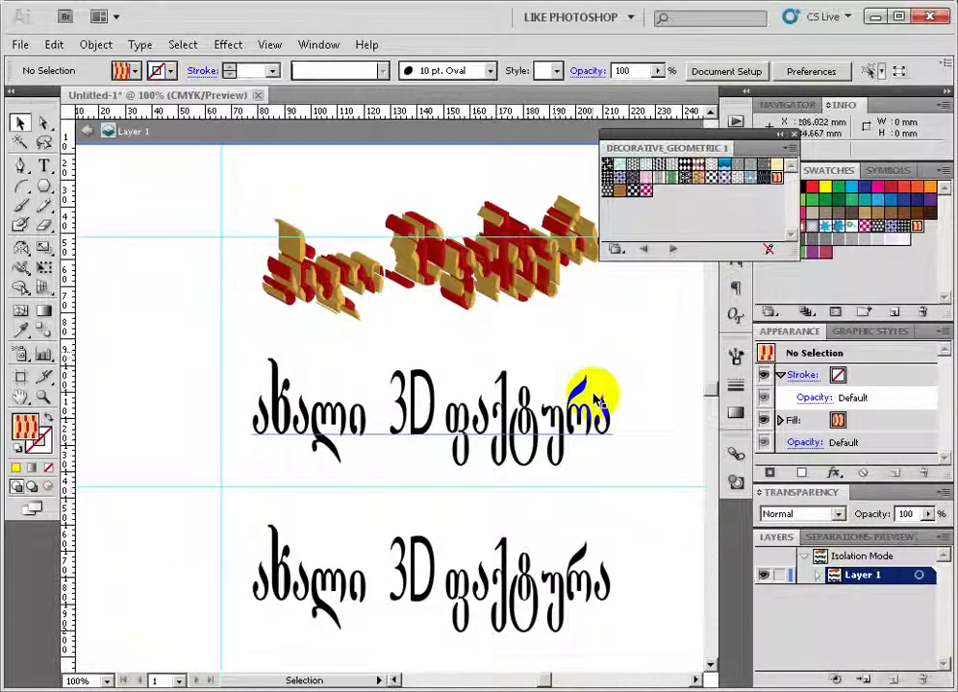
Place the brick texture image aguri 1.jpg in the document.
left_click(26, 48)
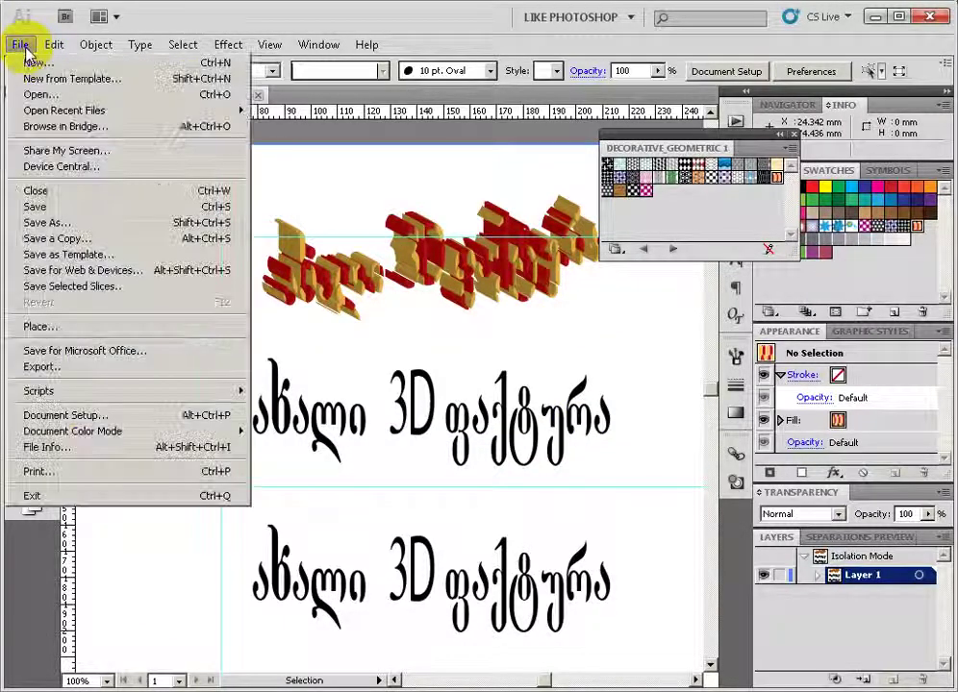
left_click(73, 328)
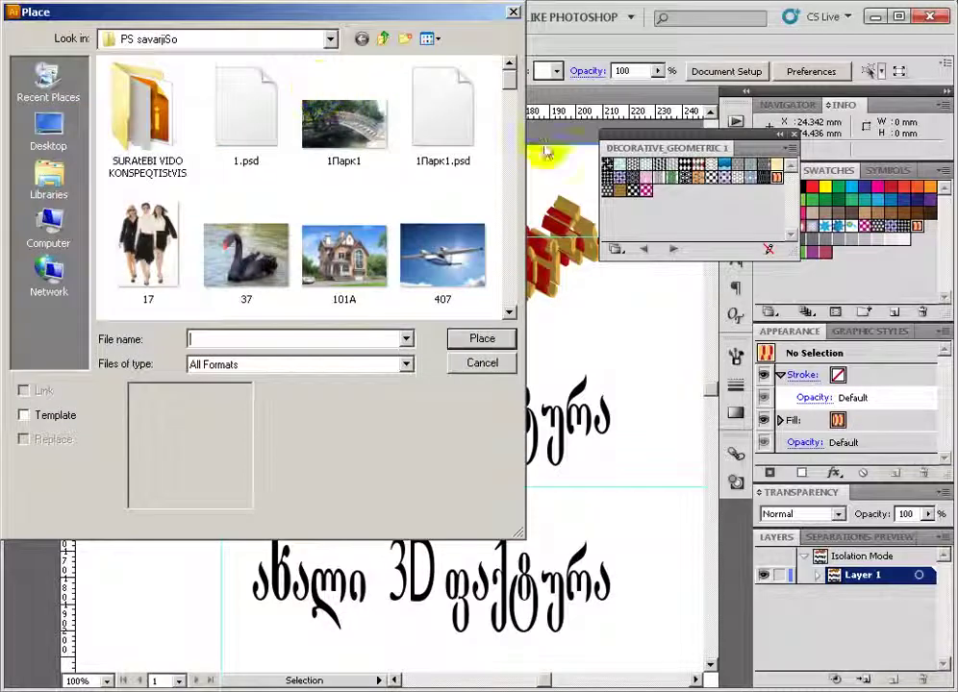
left_click_drag(510, 86, 510, 139)
left_click(482, 363)
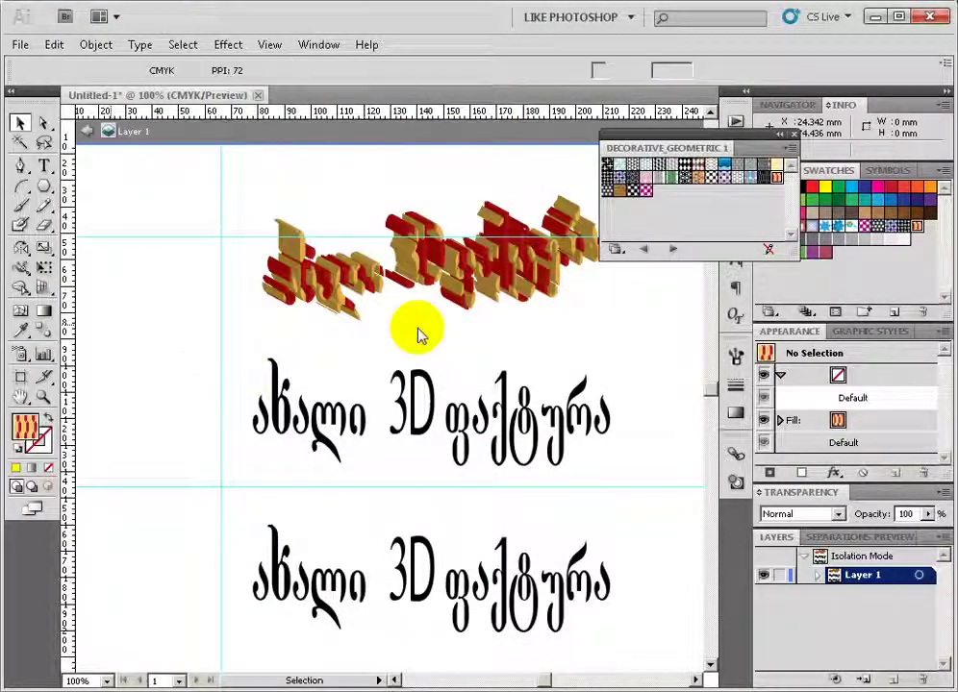
Move the brick image to the left of the text lines and shrink it to about 57 by 47 mm.
scroll(394, 346, "down", 2)
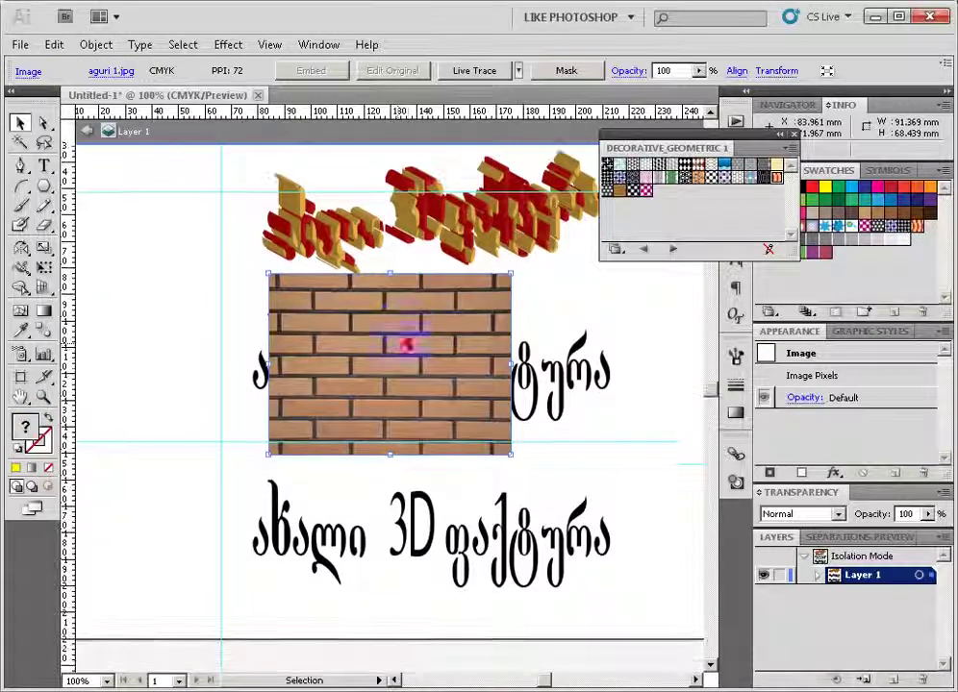
left_click_drag(314, 341, 243, 301)
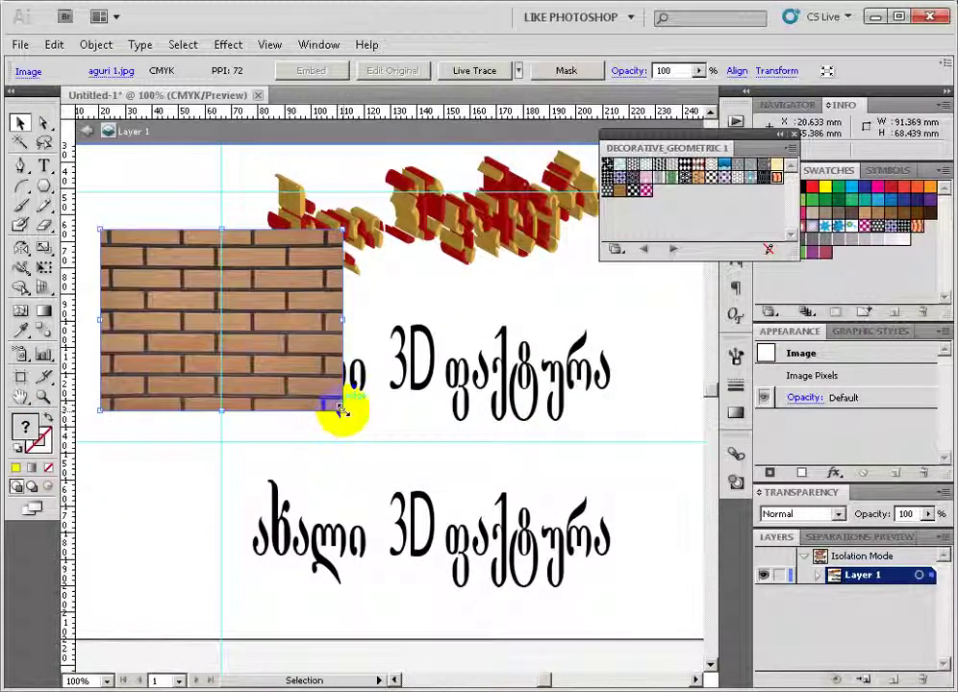
left_click_drag(339, 412, 253, 355)
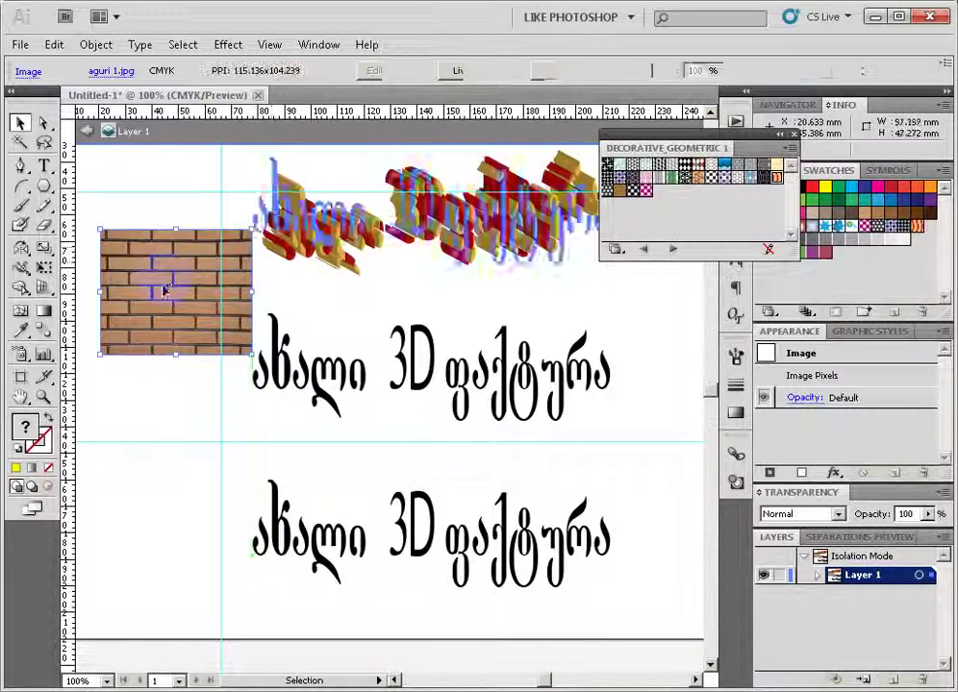
Close the pattern library, add the brick image as a new pattern swatch, and fill the middle text line with it.
left_click(786, 140)
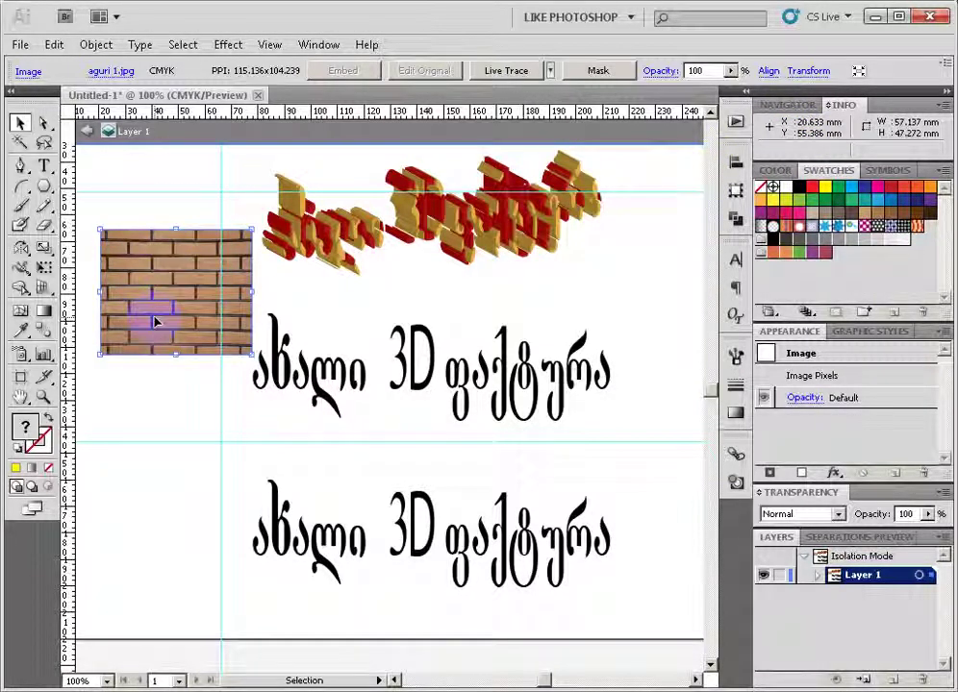
left_click_drag(156, 322, 845, 260)
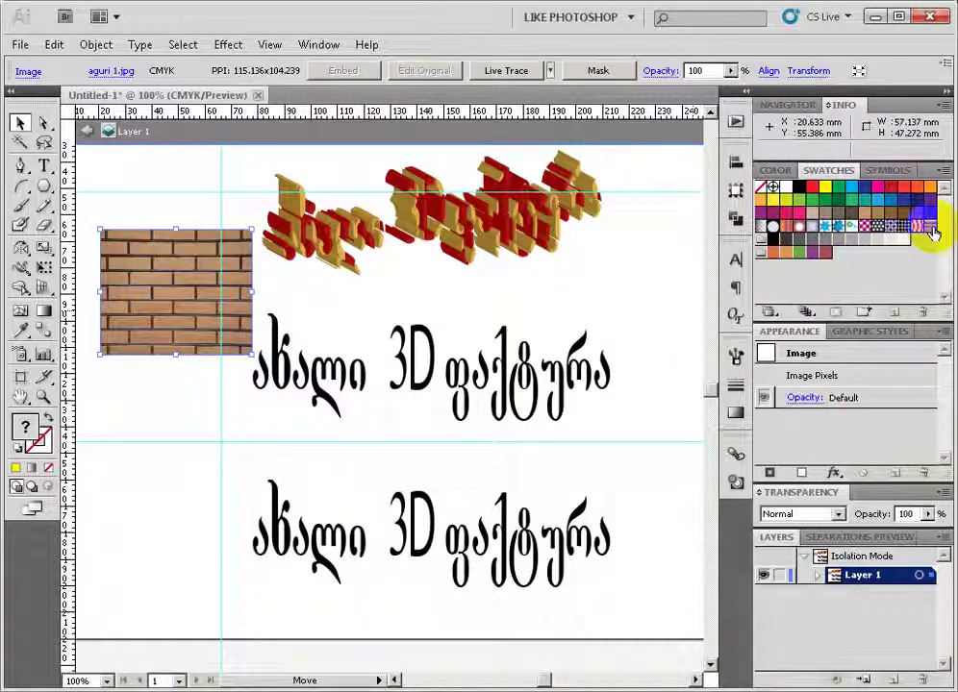
left_click(414, 361)
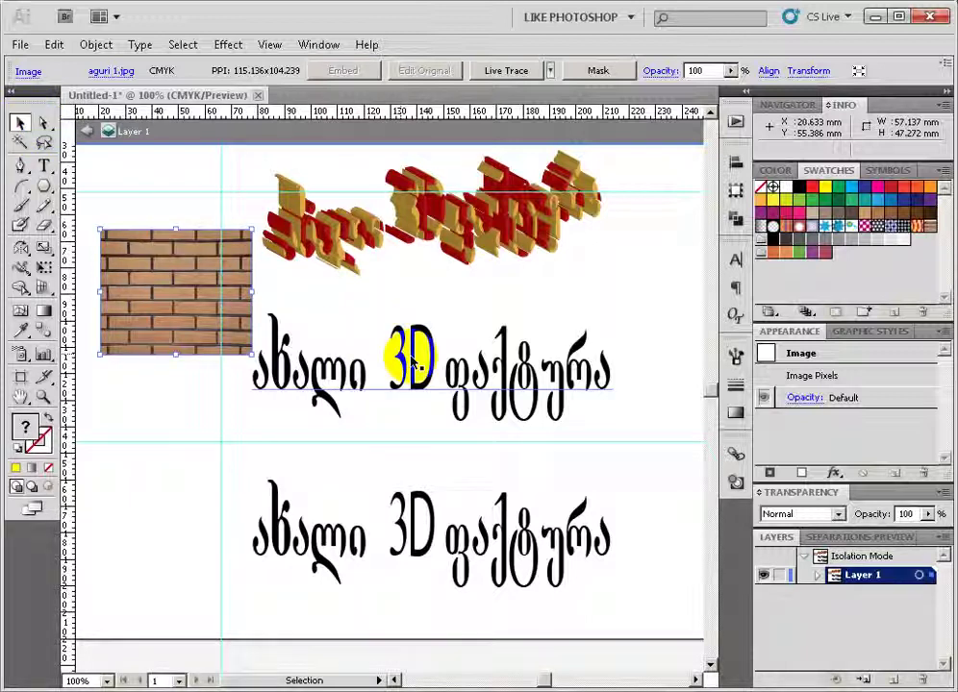
left_click(413, 361)
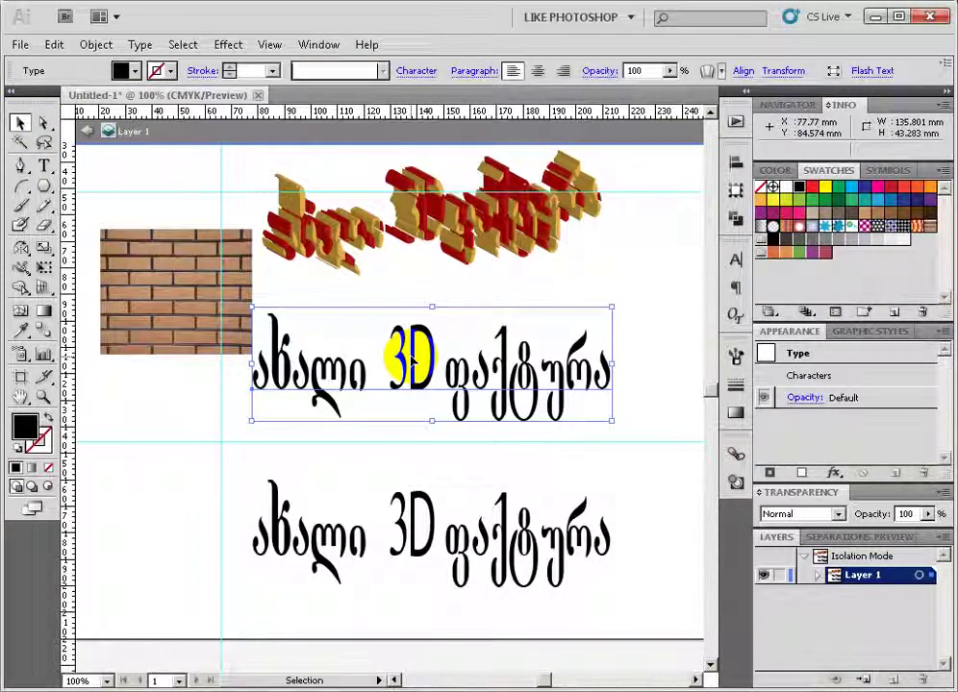
left_click(929, 229)
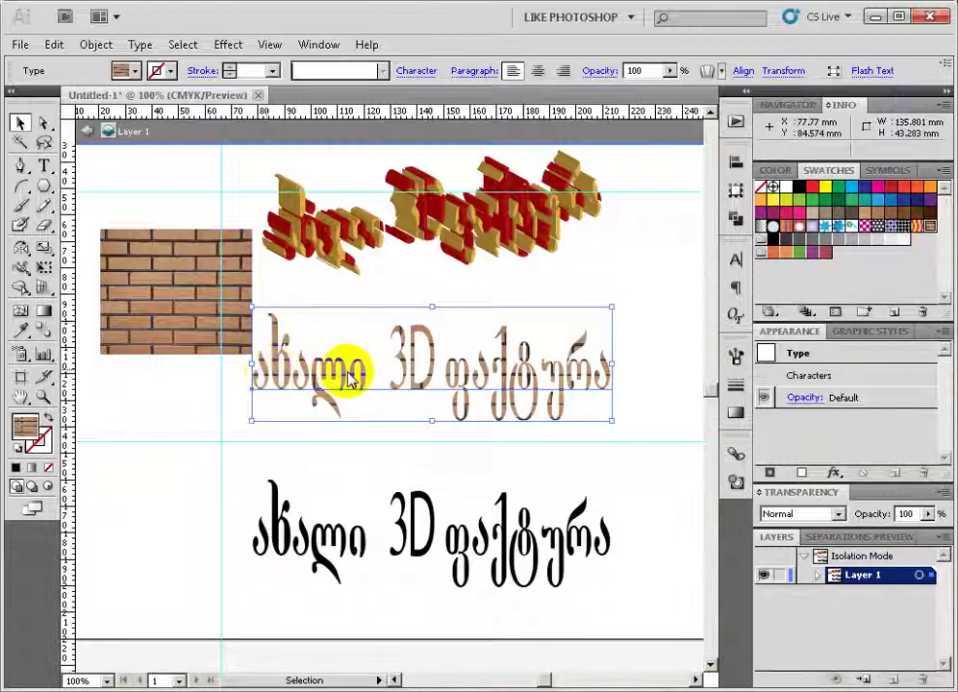
Apply 3D Extrude & Bevel to the brick-filled middle text line with Off-Axis Front position and 50 pt depth, then deselect it.
left_click(225, 45)
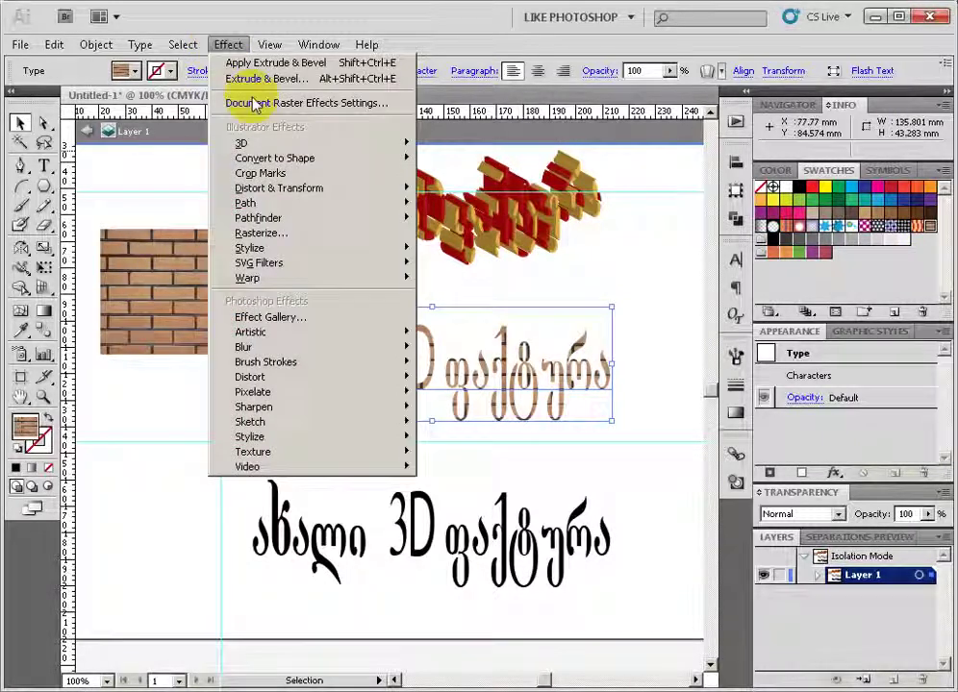
mouse_move(288, 146)
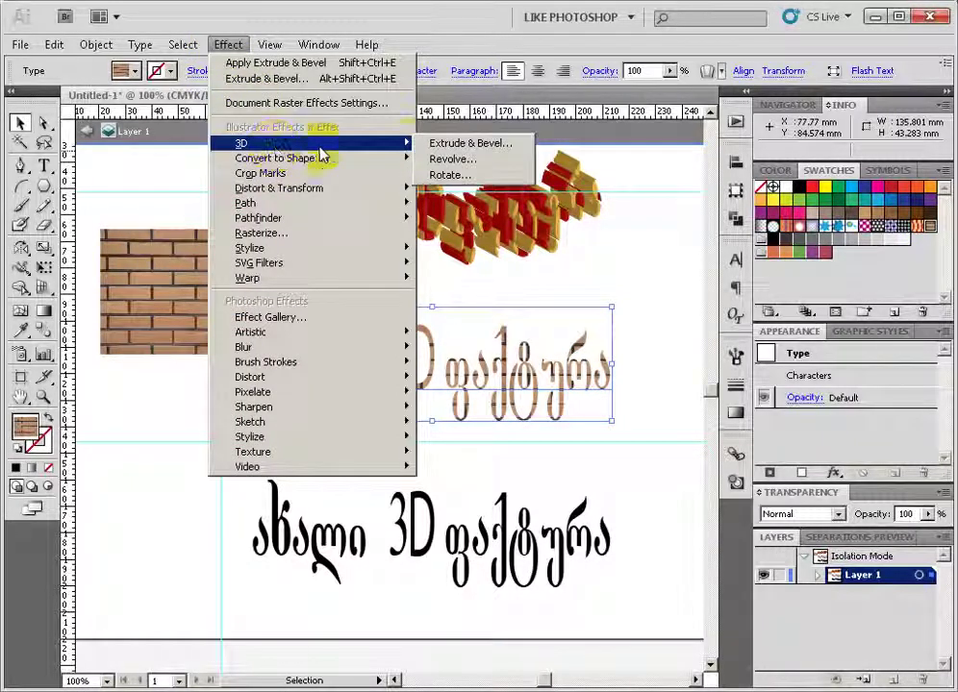
left_click(481, 144)
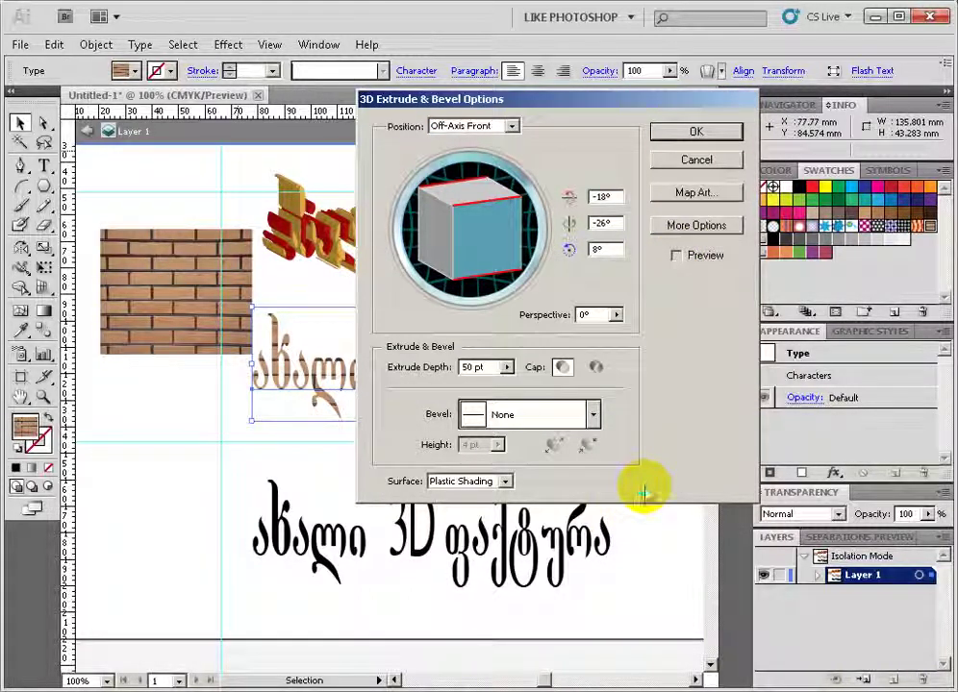
left_click(700, 136)
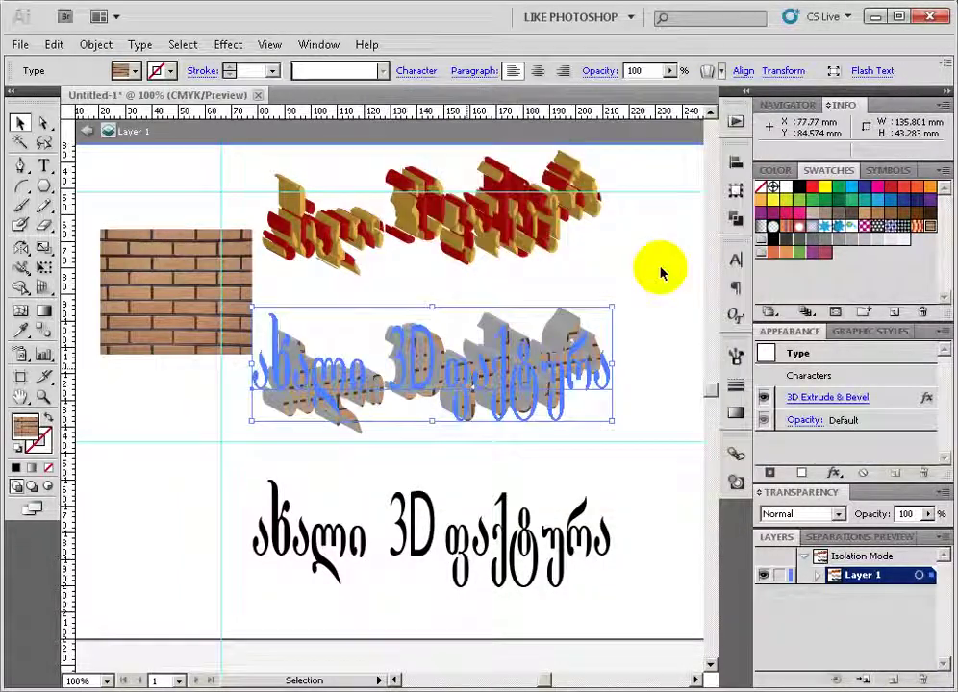
left_click(642, 269)
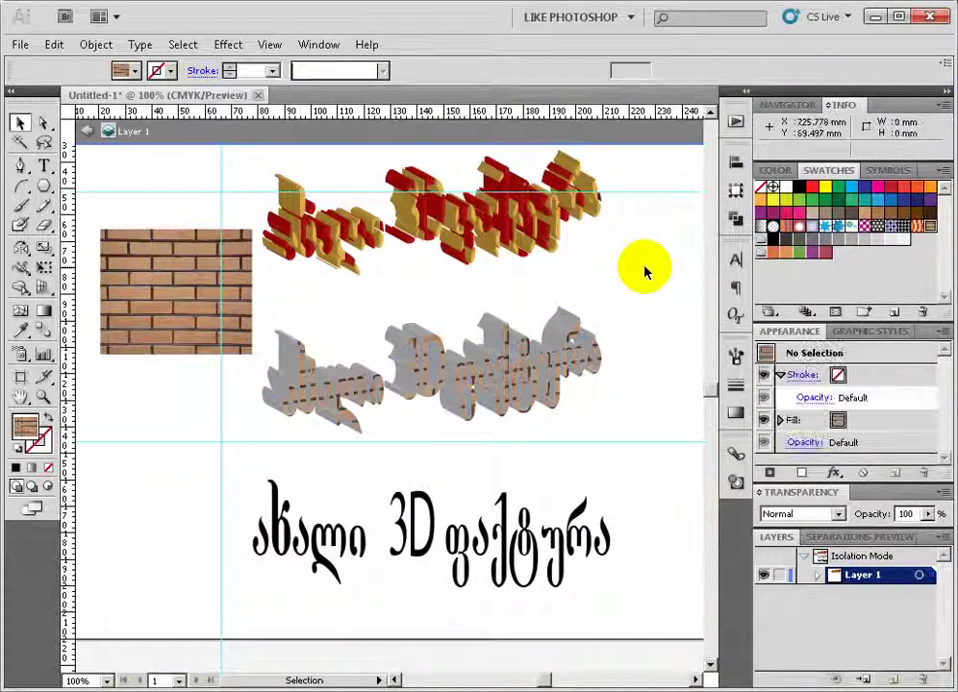
Live Trace the placed brick image in Color mode with an automatic palette and a maximum of 6 colors.
scroll(527, 319, "down", 1)
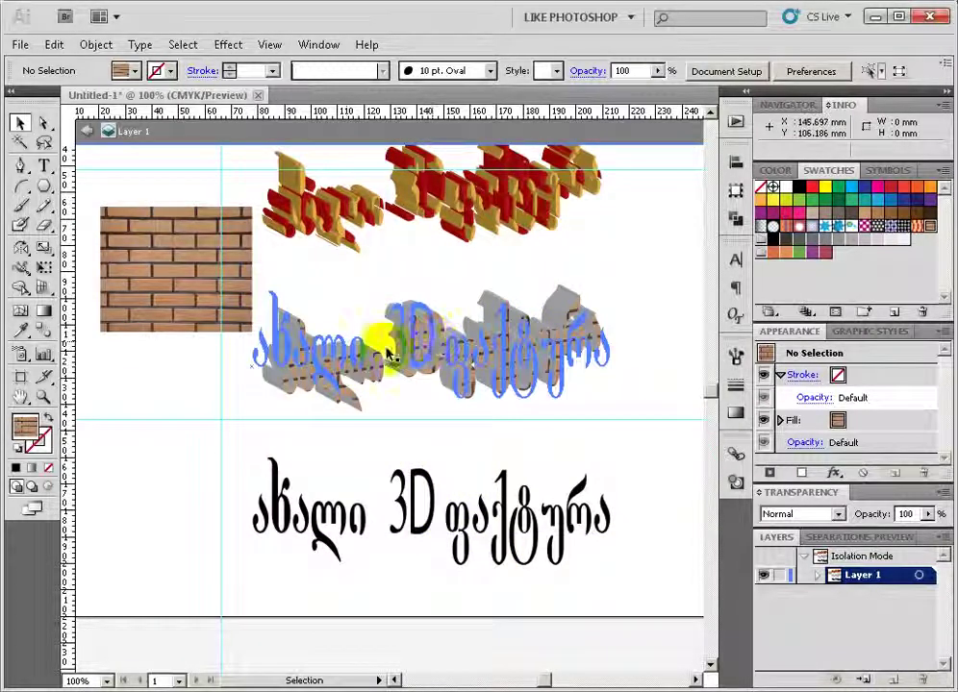
left_click(199, 278)
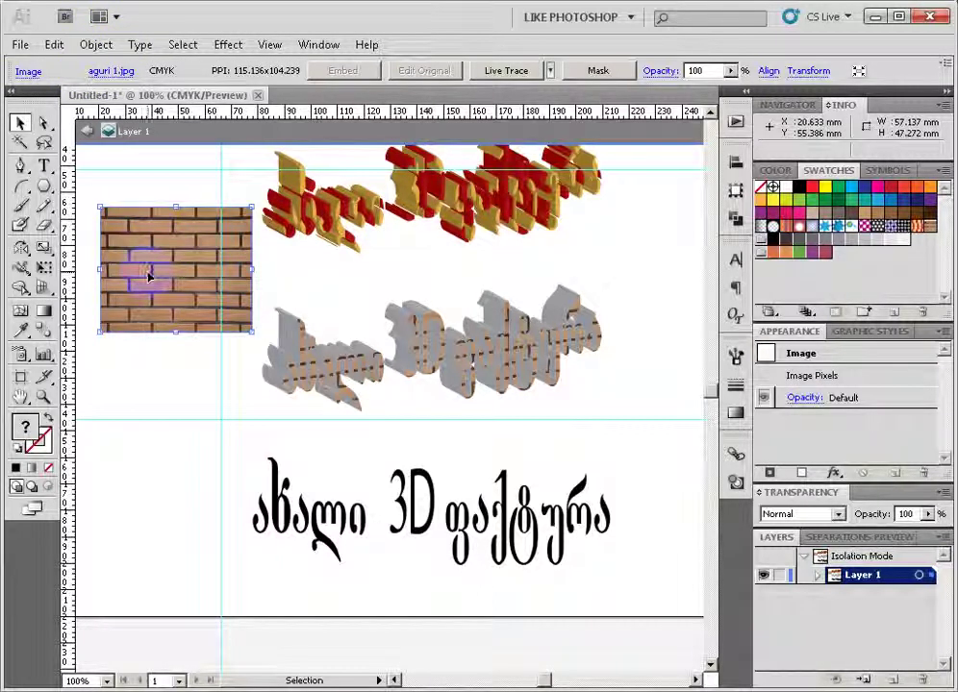
left_click(96, 45)
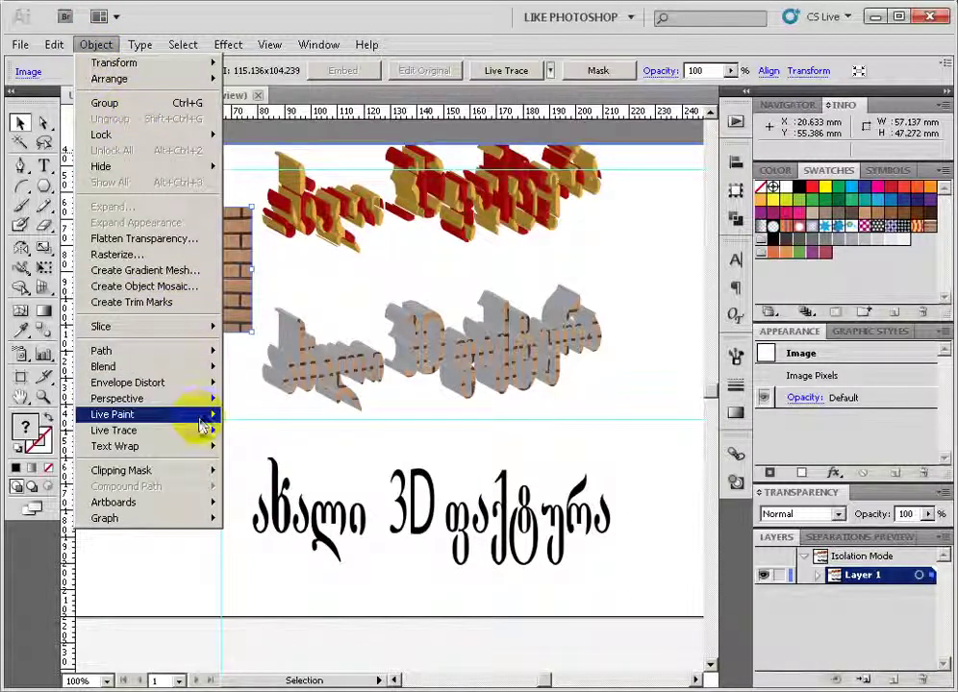
mouse_move(199, 434)
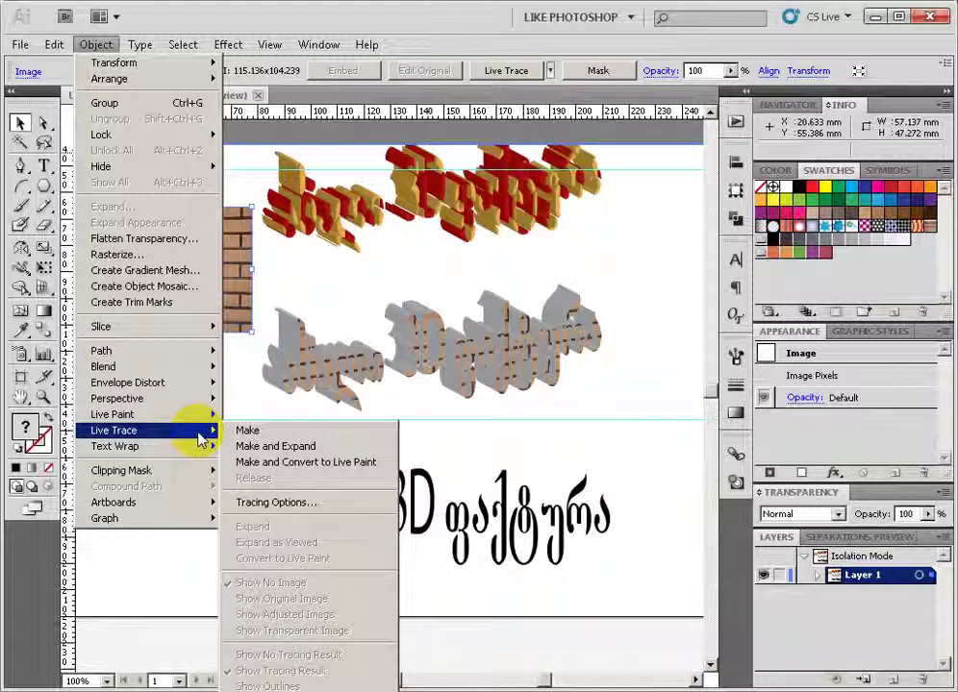
left_click(295, 507)
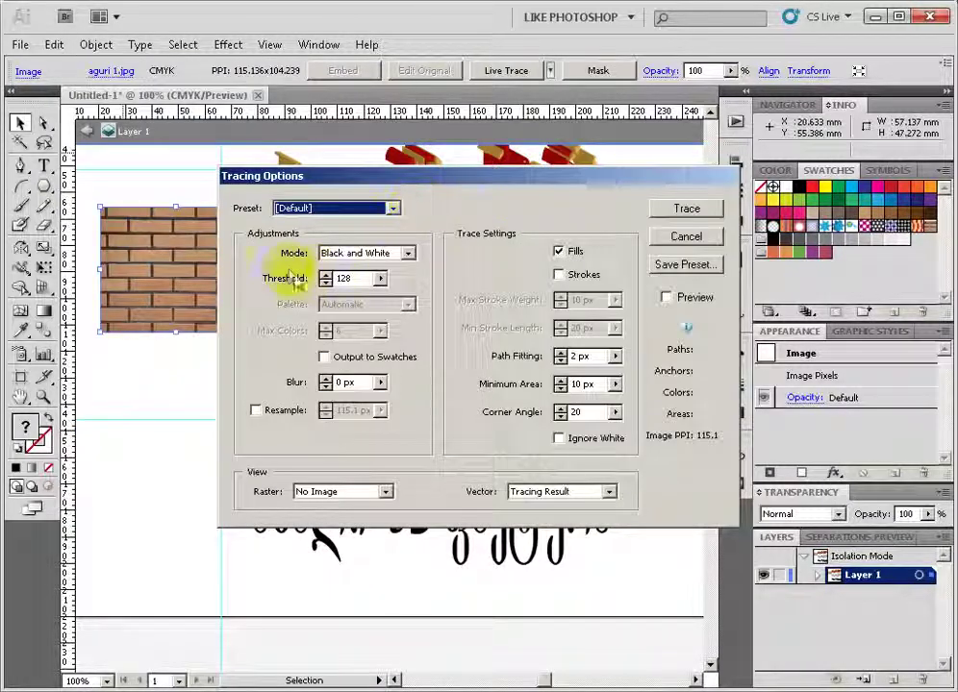
left_click(409, 254)
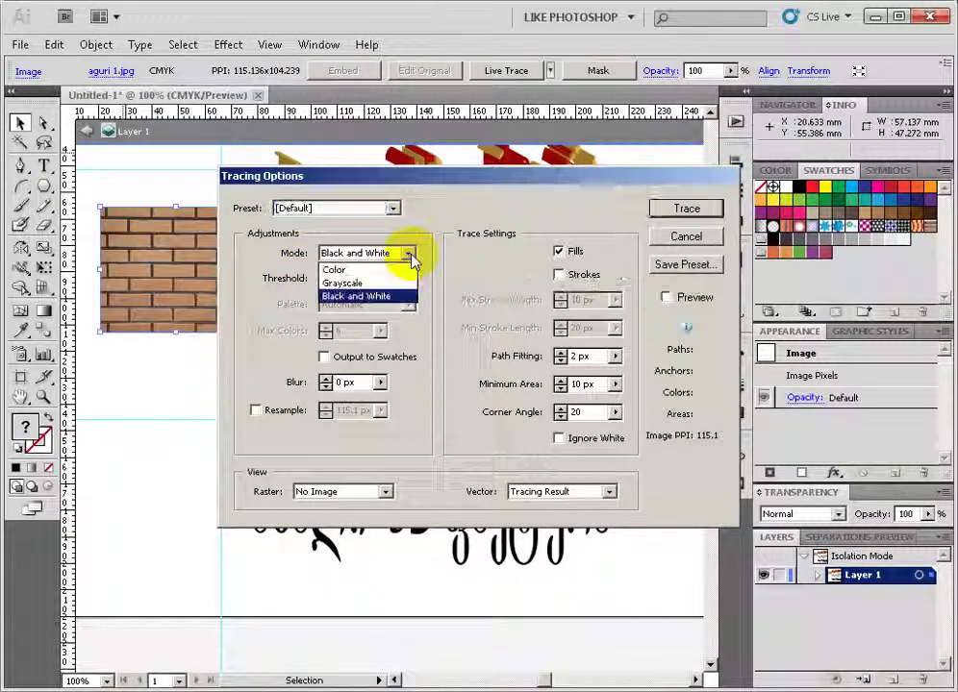
left_click(332, 271)
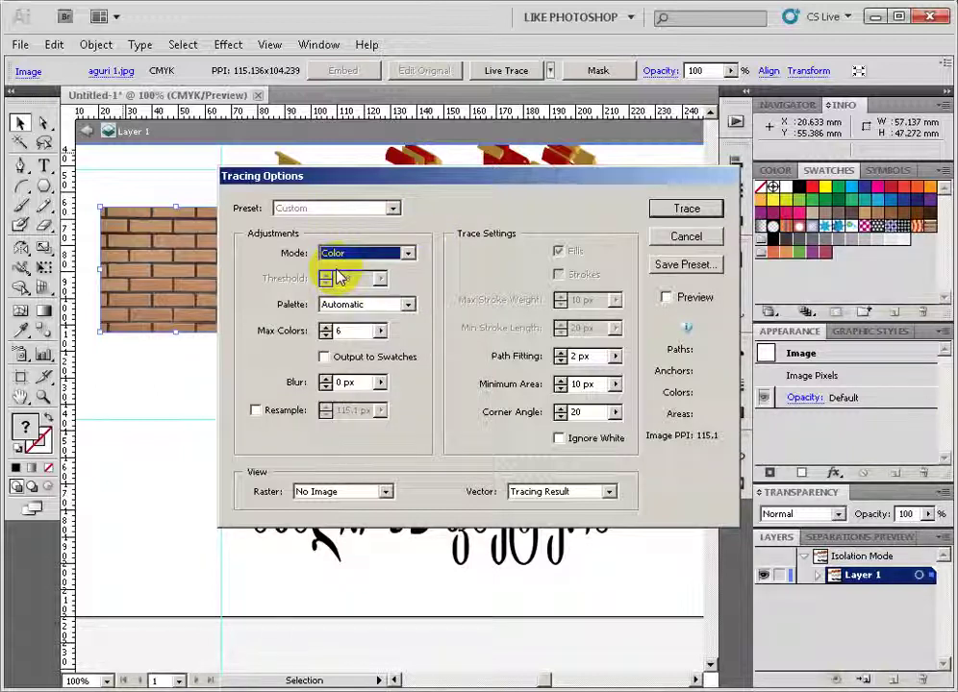
left_click(393, 208)
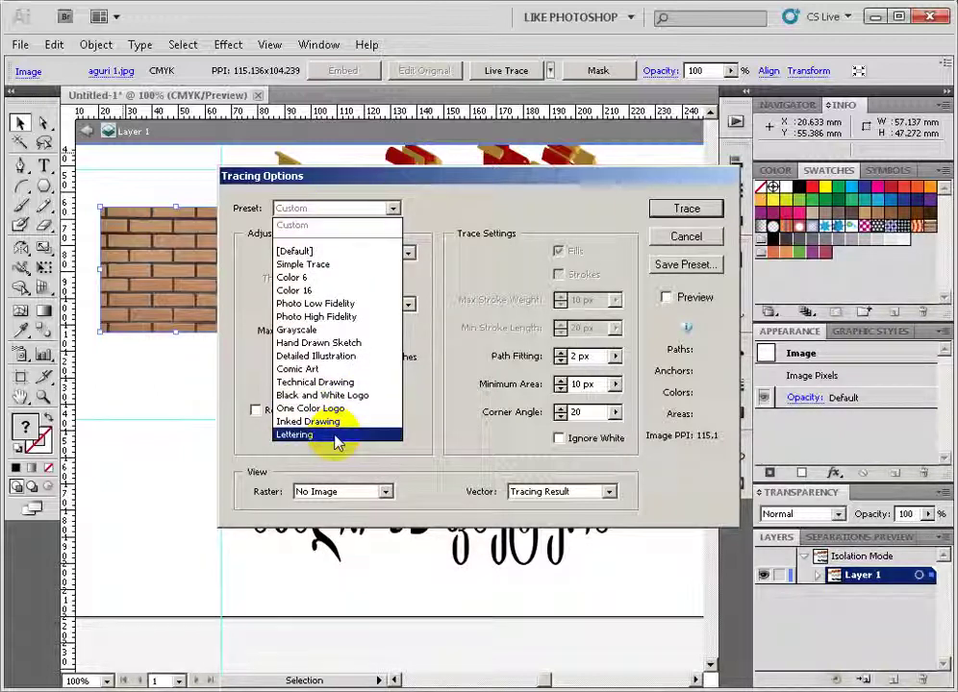
left_click(425, 197)
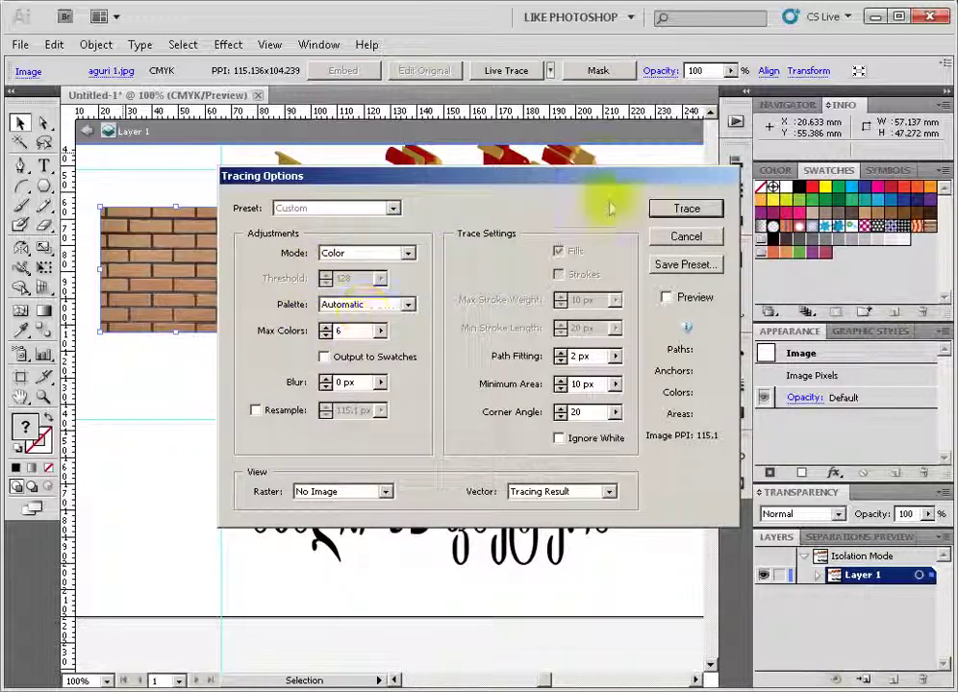
left_click(685, 209)
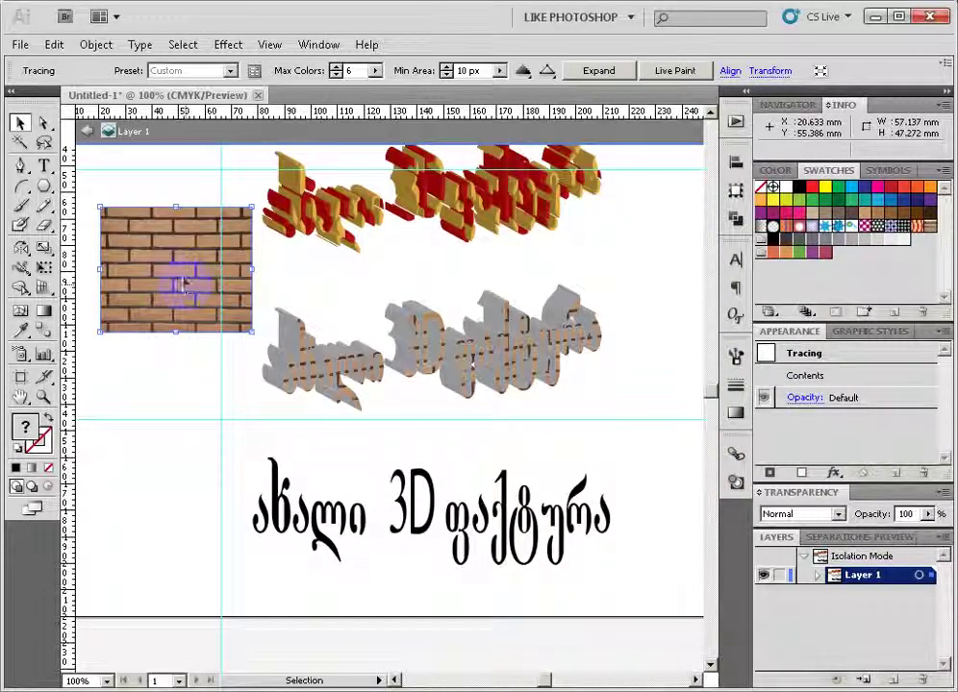
Add the traced brick image as a new pattern swatch and fill the bottom text line with it.
mouse_move(190, 296)
left_mouse_down()
mouse_move(753, 285)
mouse_move(850, 268)
mouse_move(835, 257)
left_mouse_up()
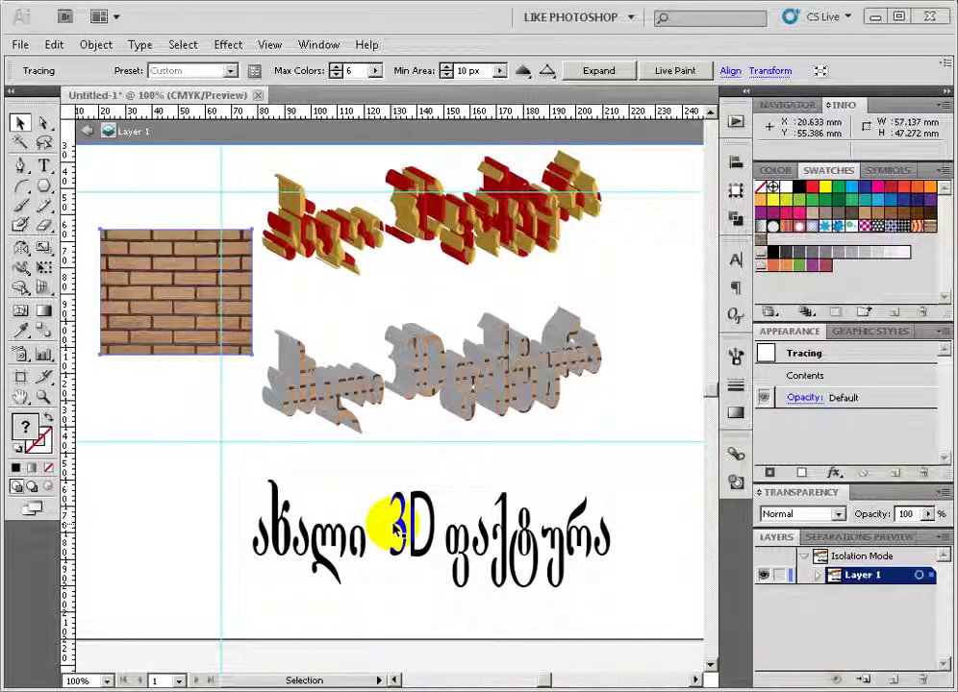
left_click(397, 524)
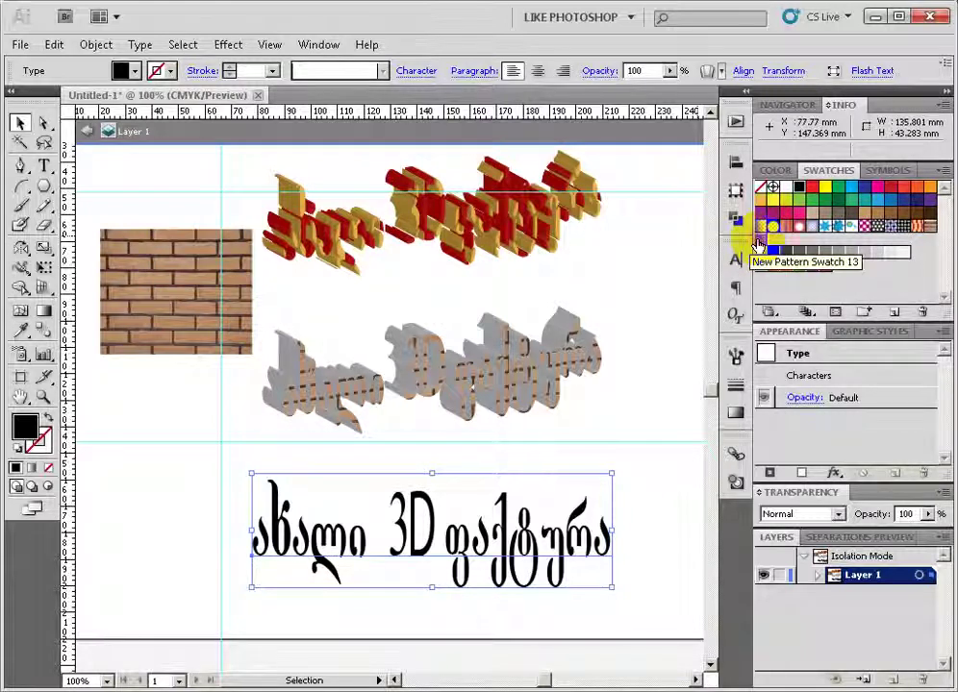
left_click(760, 239)
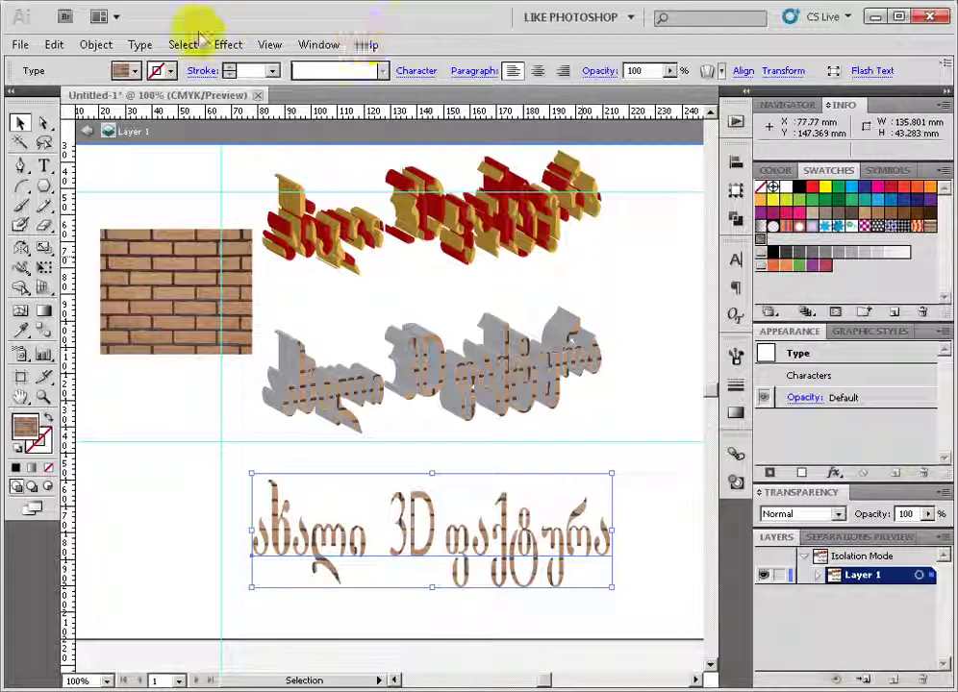
Apply 3D Extrude & Bevel to the bottom text line with Off-Axis Front position and 50 pt depth, previewing the result.
left_click(228, 44)
mouse_move(272, 144)
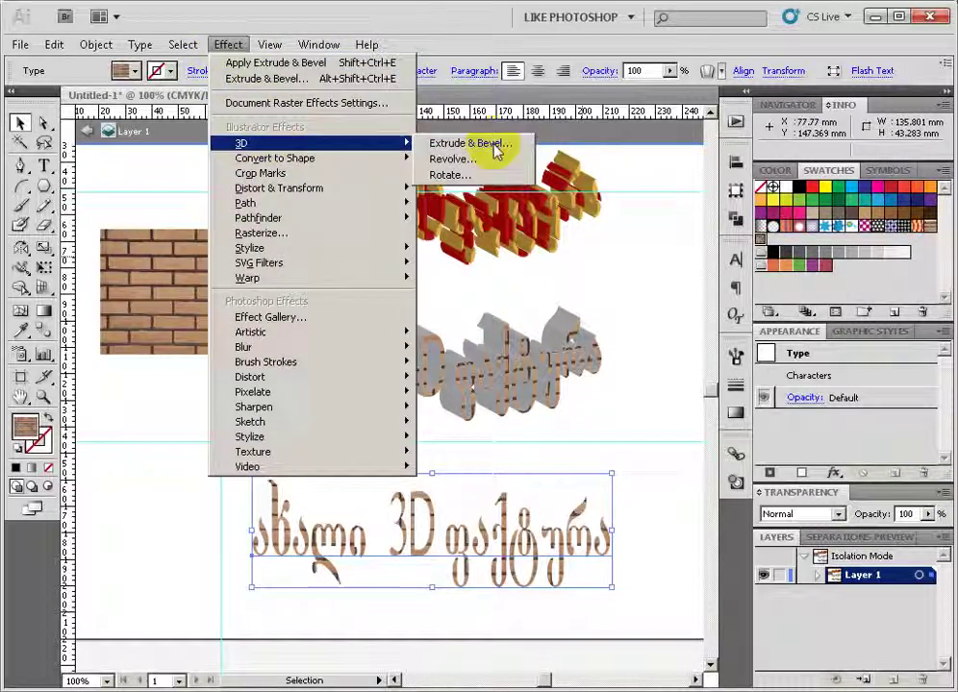
left_click(495, 145)
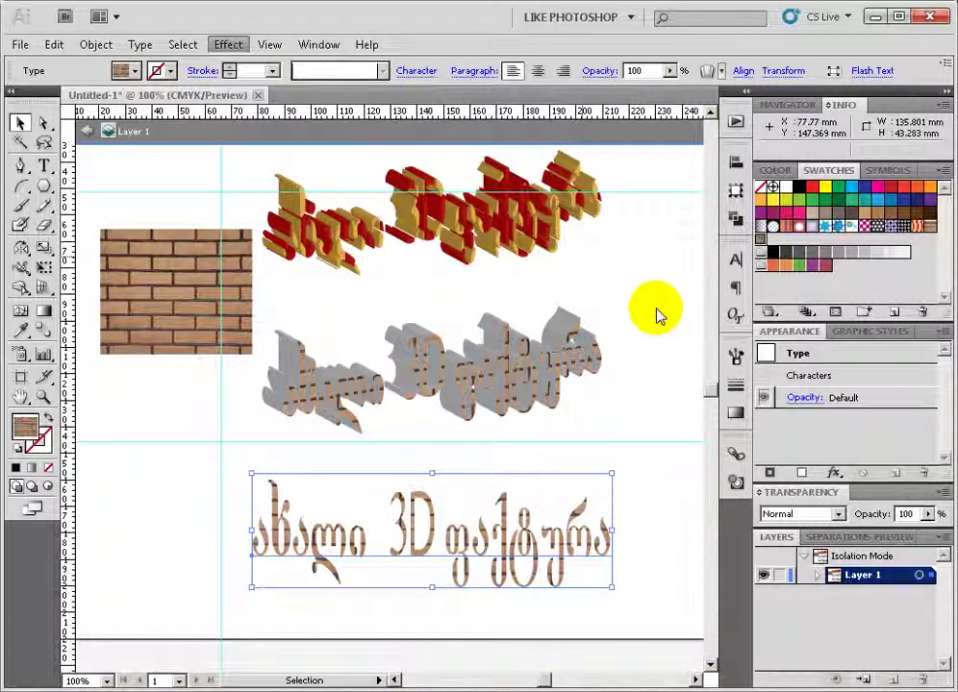
left_click(678, 257)
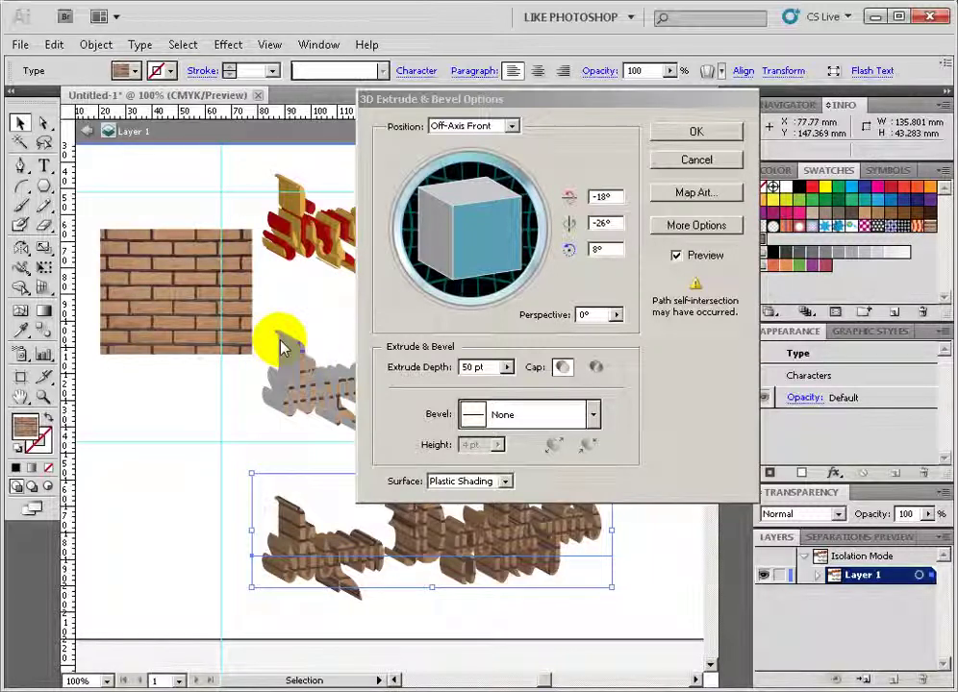
left_click(707, 139)
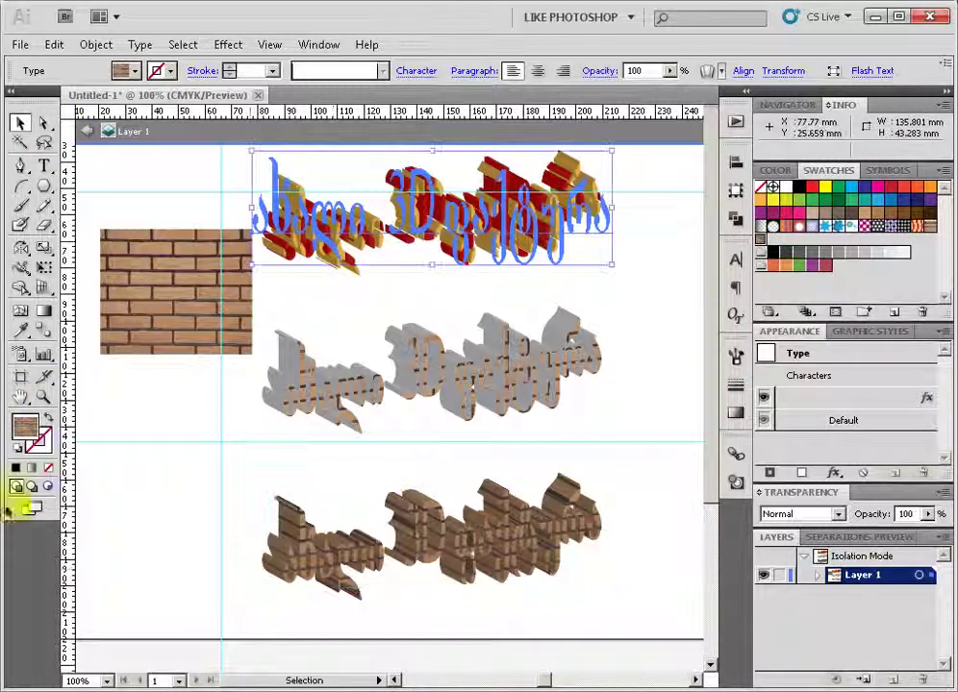
Add the small point text "აი ია" below the artboard and select it as an object.
scroll(616, 390, "down", 4)
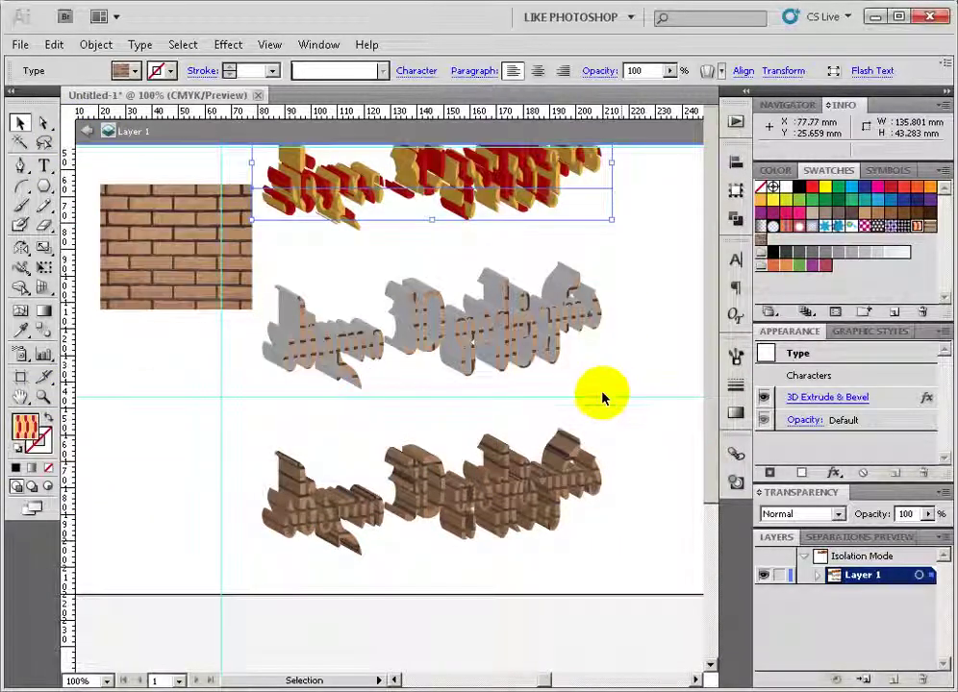
left_click(44, 167)
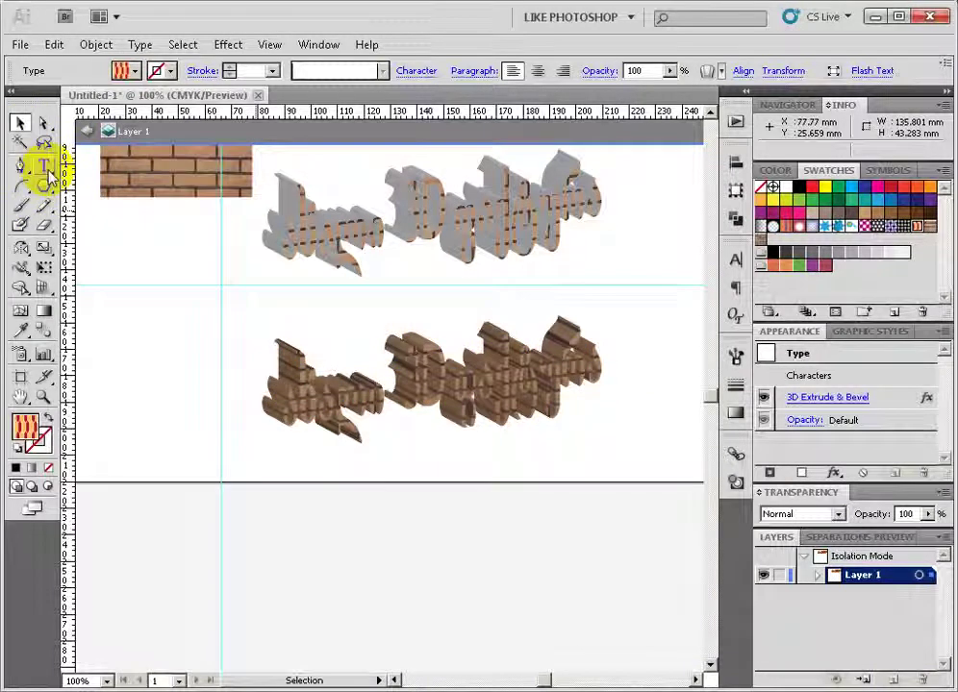
left_click(344, 510)
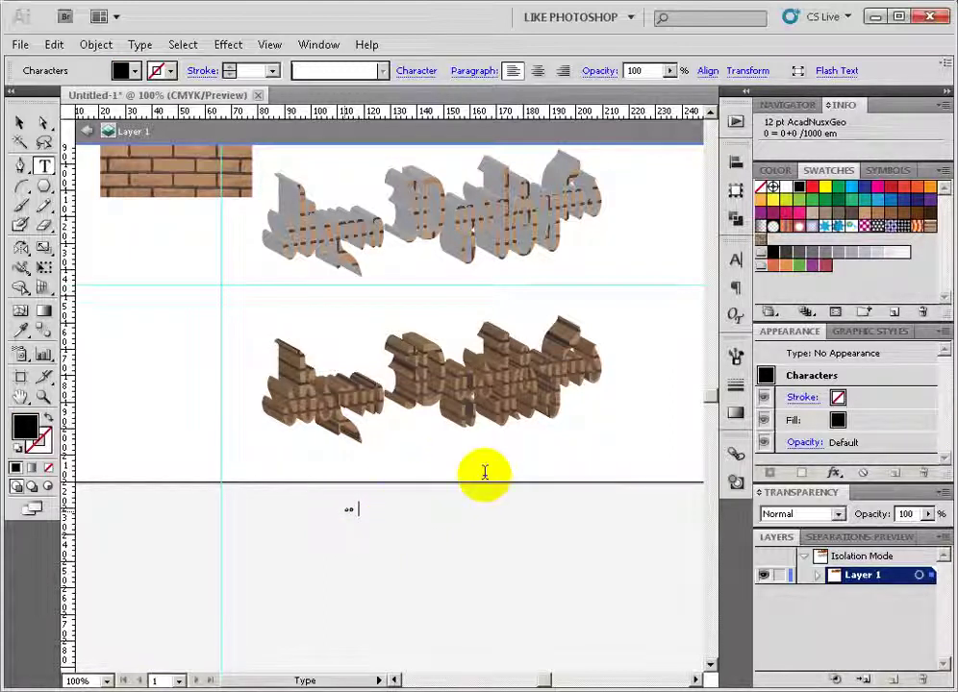
key("Escape")
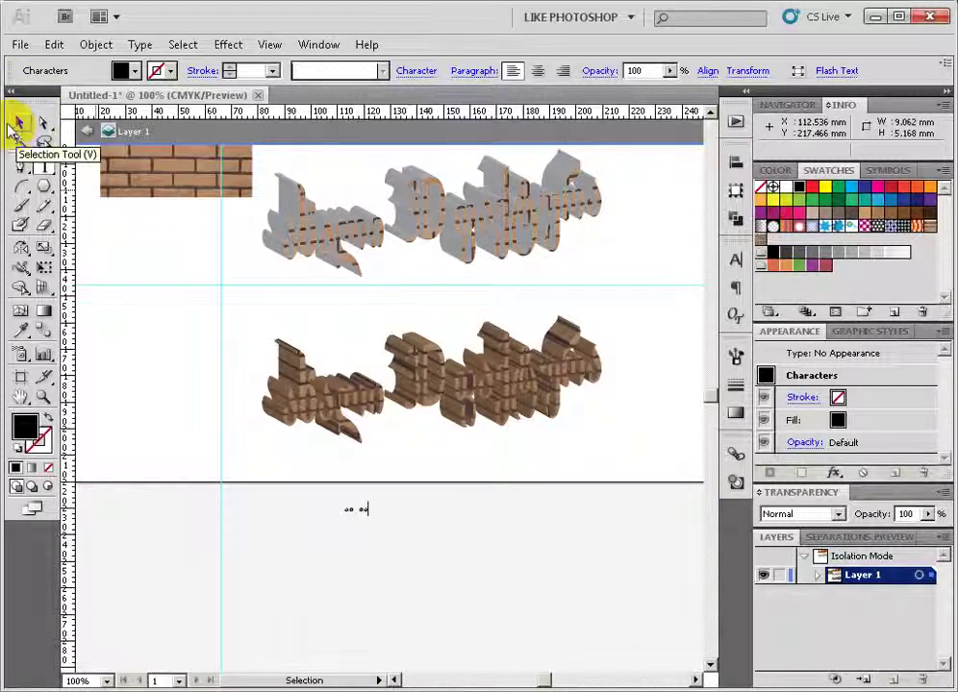
left_click(366, 515)
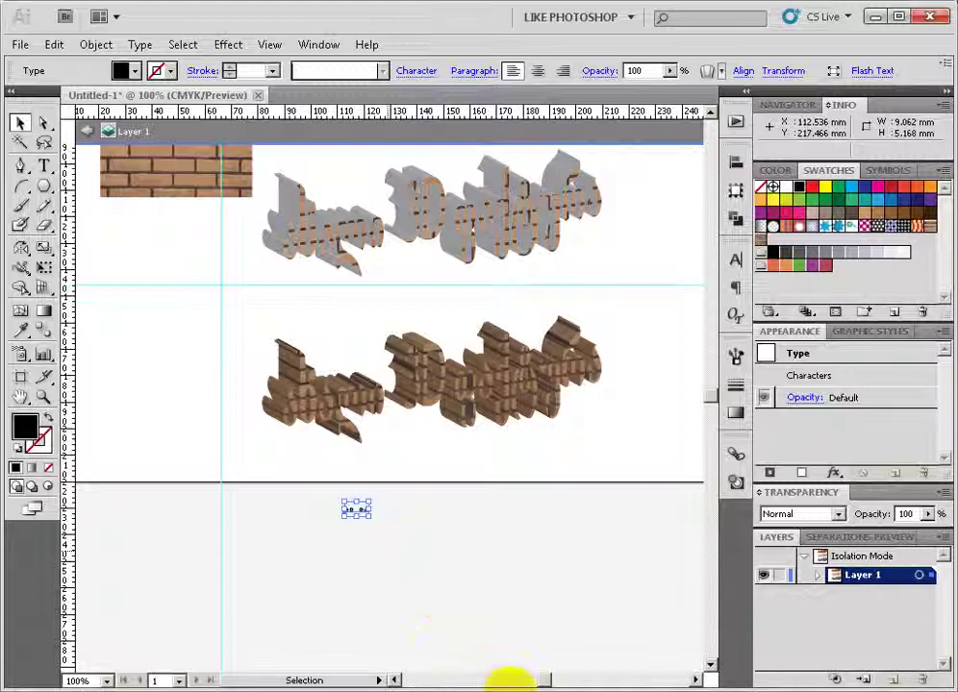
Stretch the small text below the artboard to about 54 by 9 mm.
key("ctrl+plus")
key("ctrl+plus")
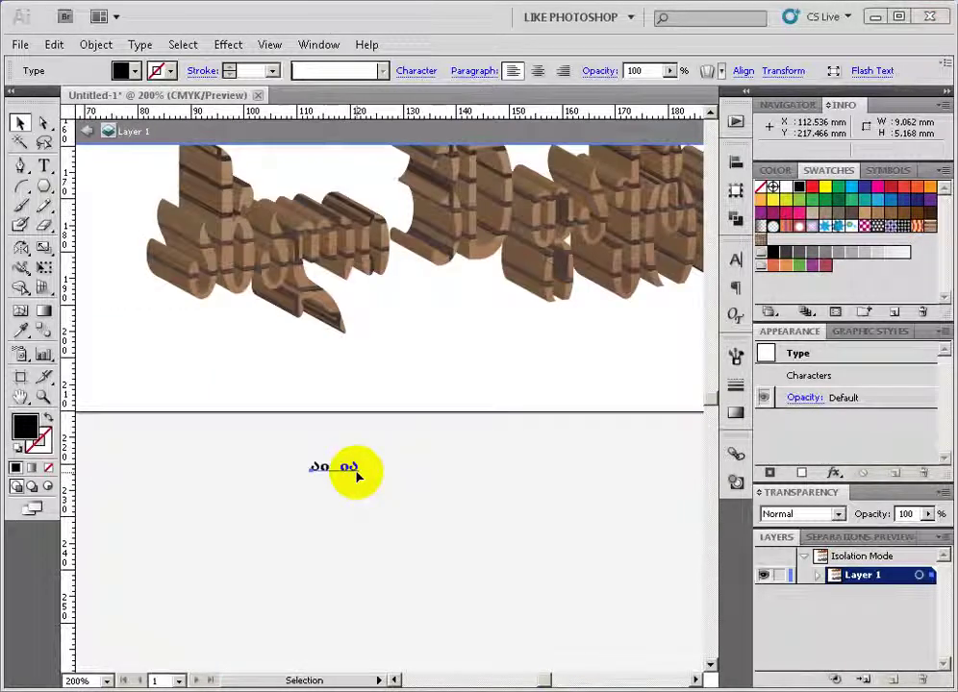
left_click(353, 471)
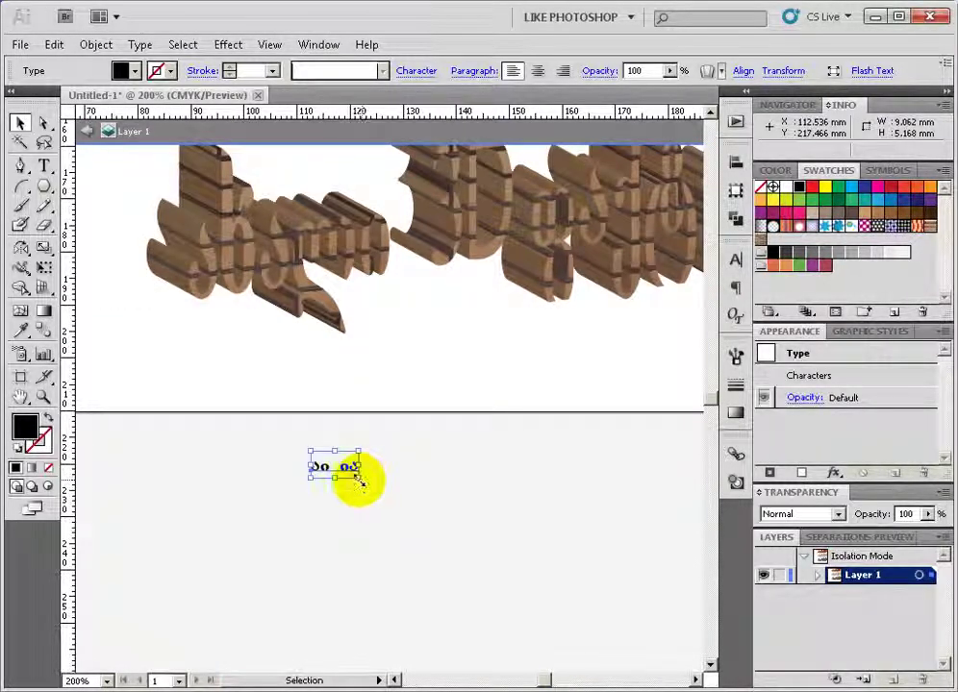
left_click_drag(358, 481, 597, 500)
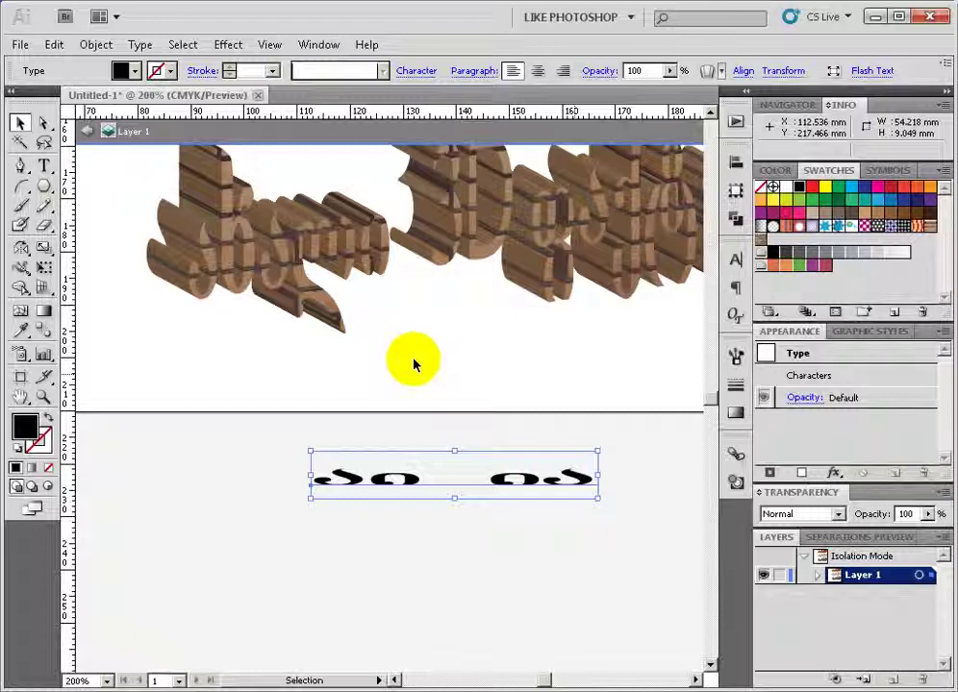
Draw an ellipse about 9.7 by 11.1 mm below the artboard, to the left of the stretched text.
left_click(44, 202)
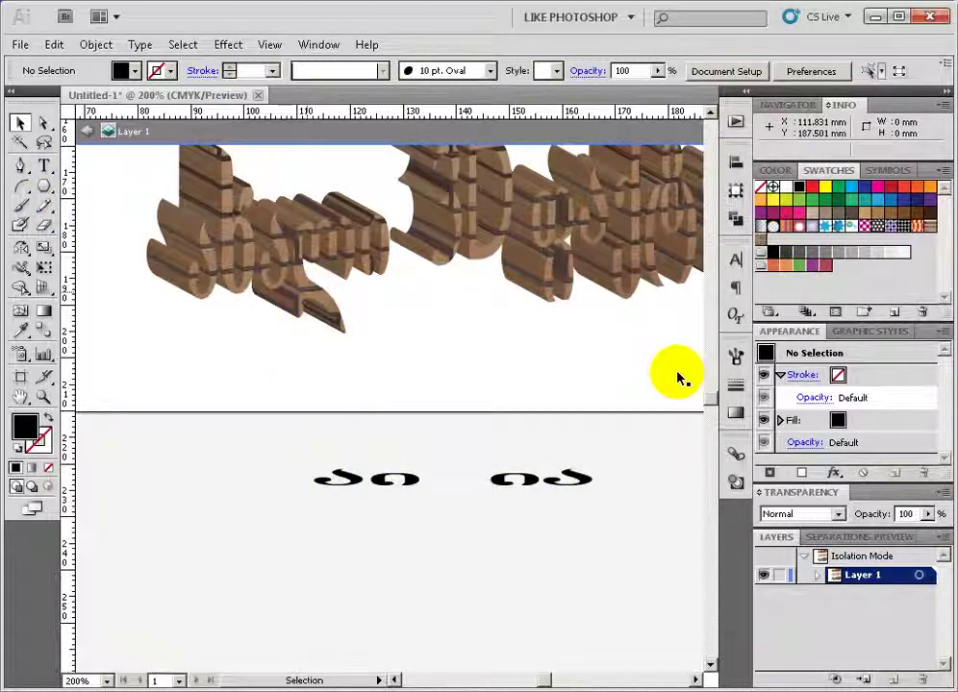
left_click(43, 192)
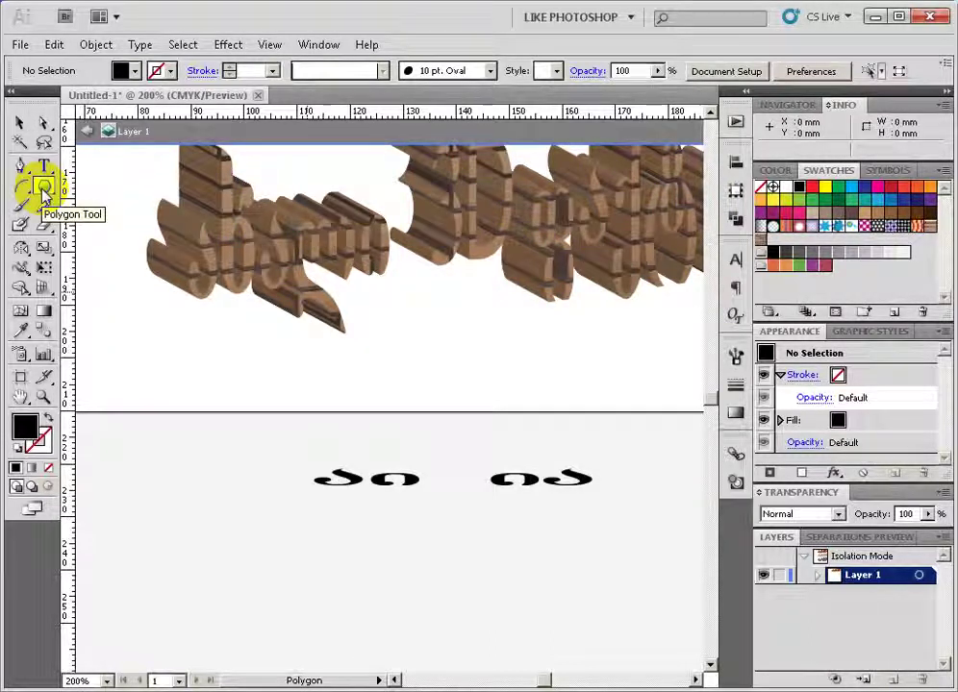
left_click_drag(44, 190, 170, 377)
left_click_drag(142, 438, 190, 498)
Give the ellipse a red fill and a 1 pt yellow stroke.
left_click(128, 71)
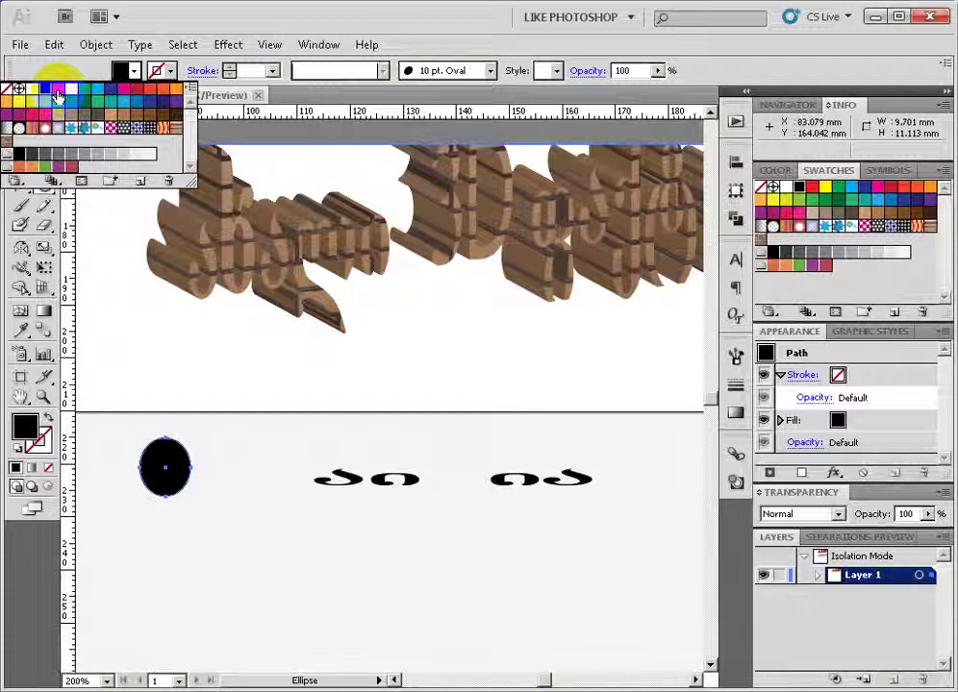
left_click(57, 90)
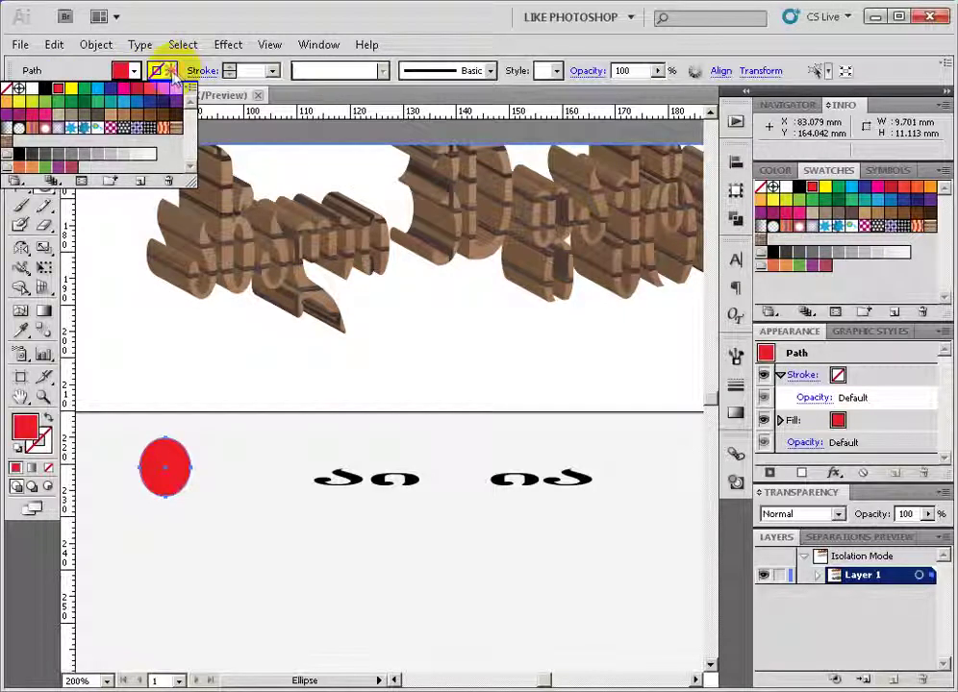
left_click(174, 78)
left_click(174, 78)
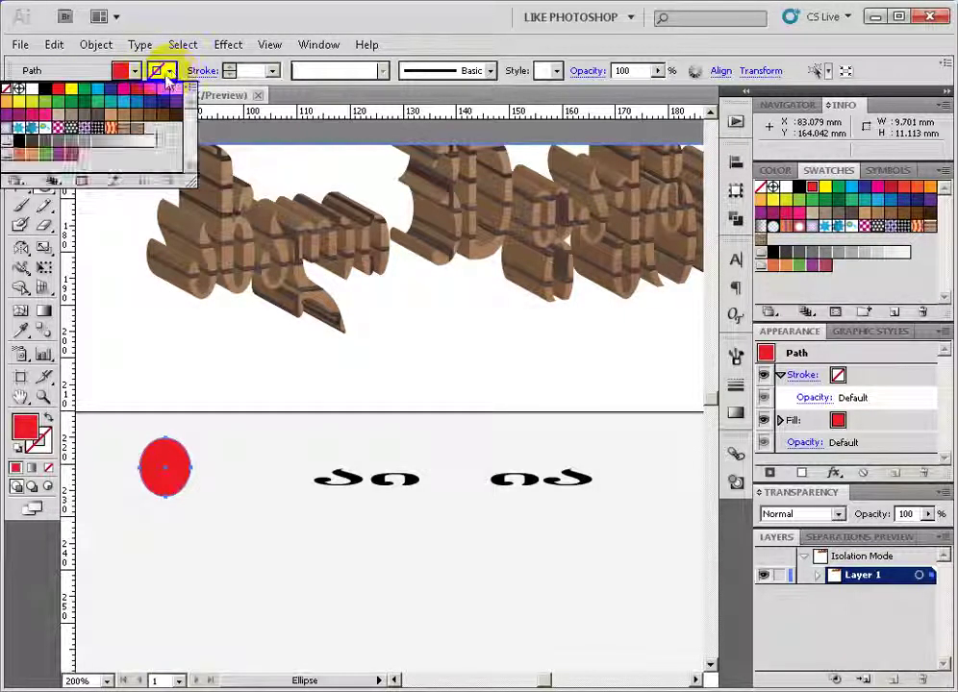
left_click(70, 90)
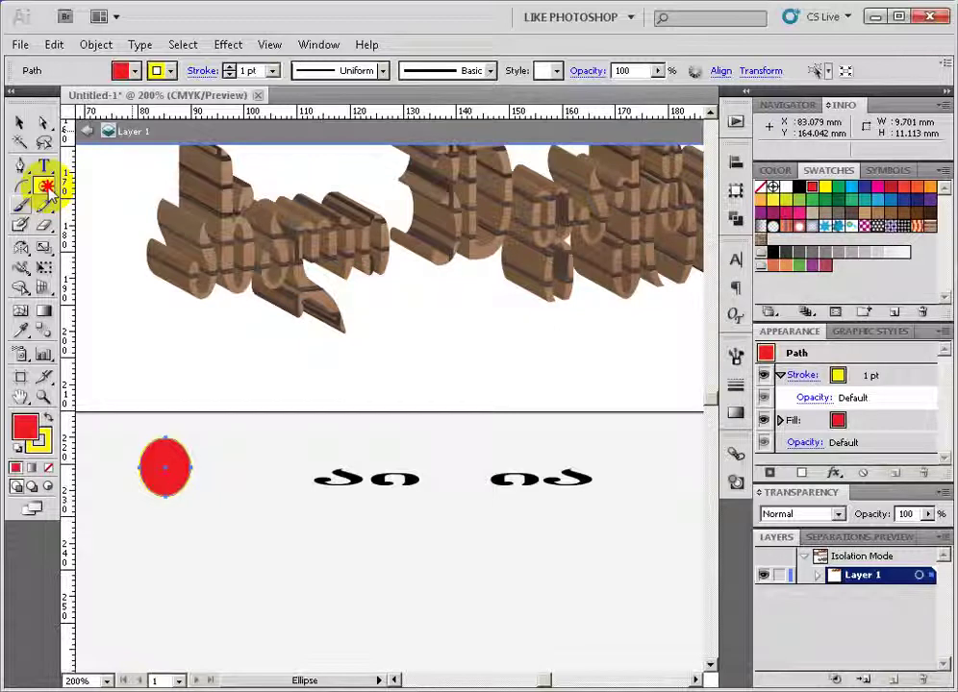
Create a 7-point star about 33 by 32 mm just beside the red ellipse below the artboard.
key("ctrl")
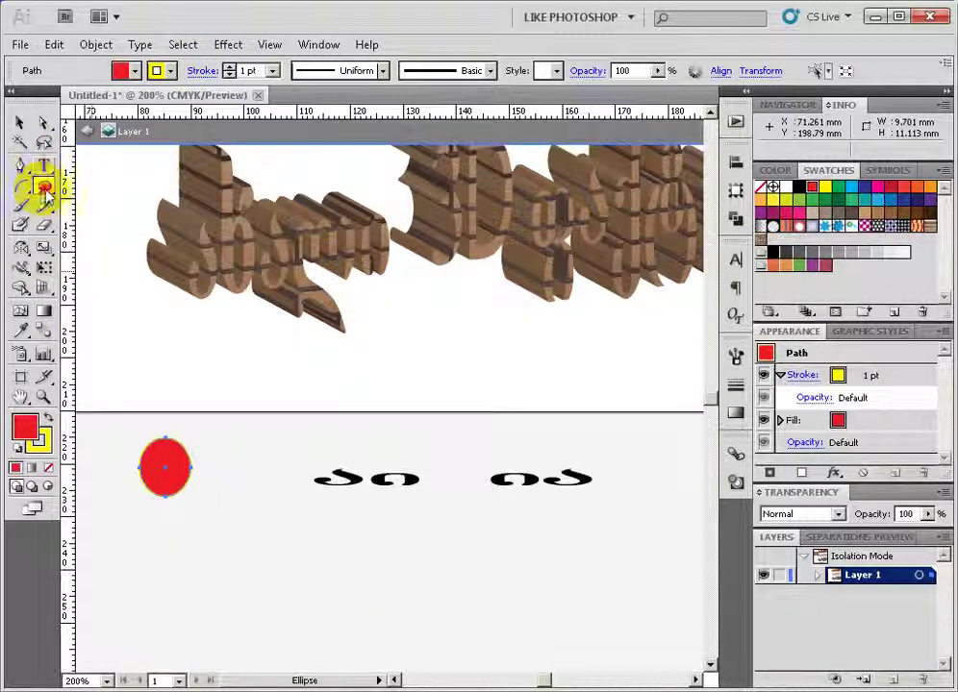
left_click_drag(45, 188, 113, 273)
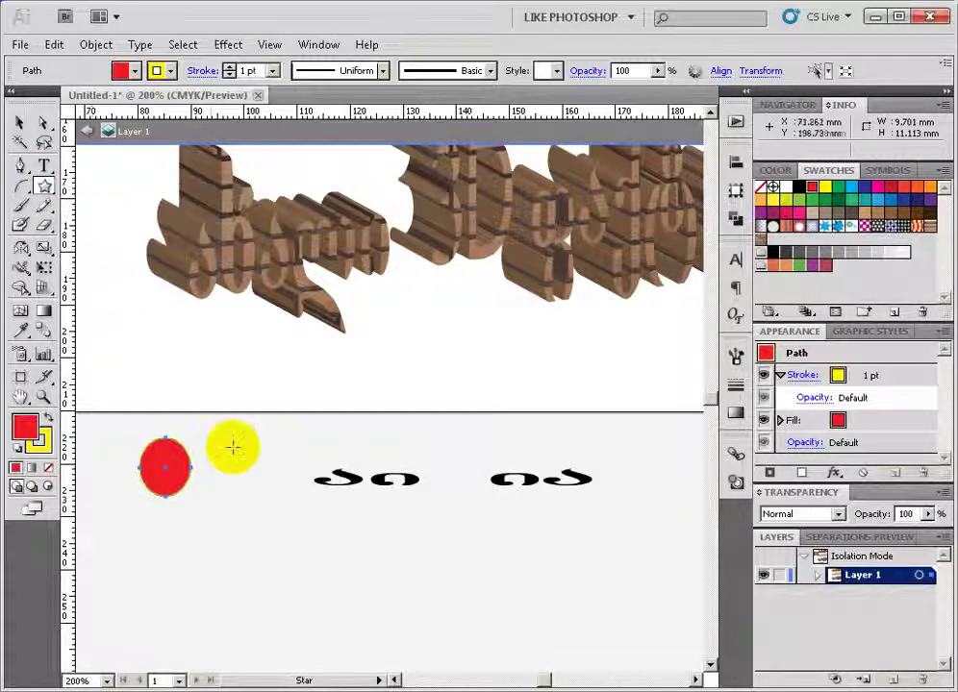
left_click(235, 468)
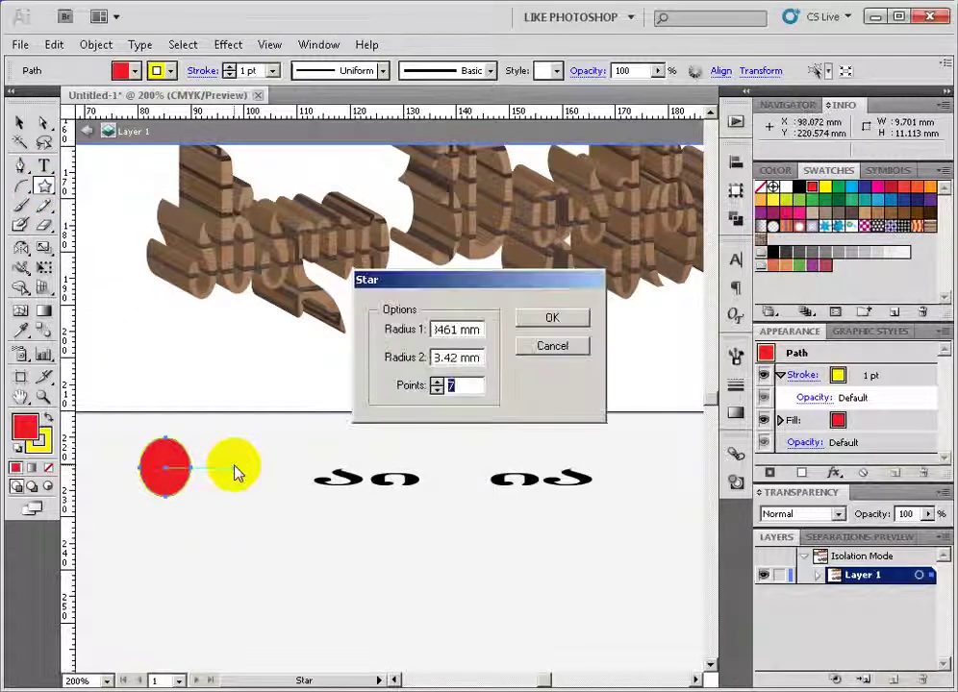
double_click(452, 356)
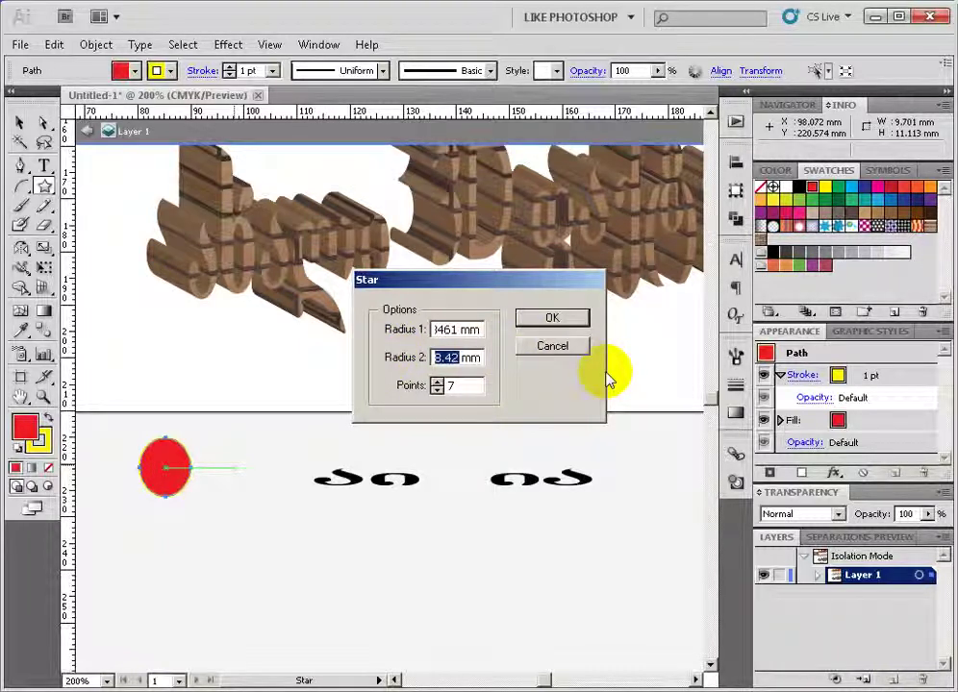
left_click(550, 318)
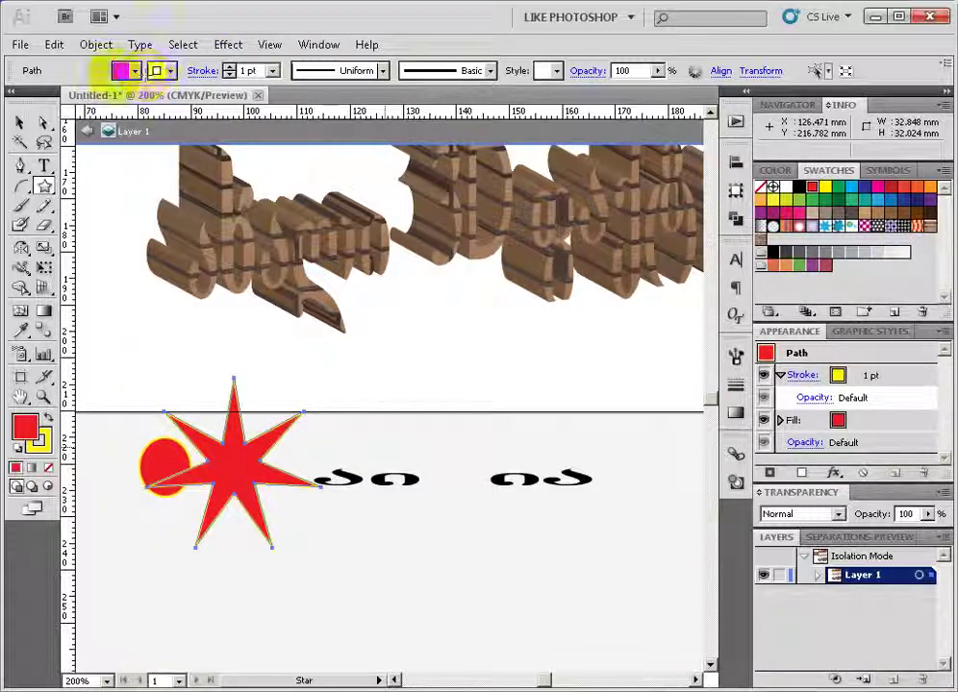
Change the star's fill to yellow, matching its 1 pt yellow stroke.
left_click(127, 71)
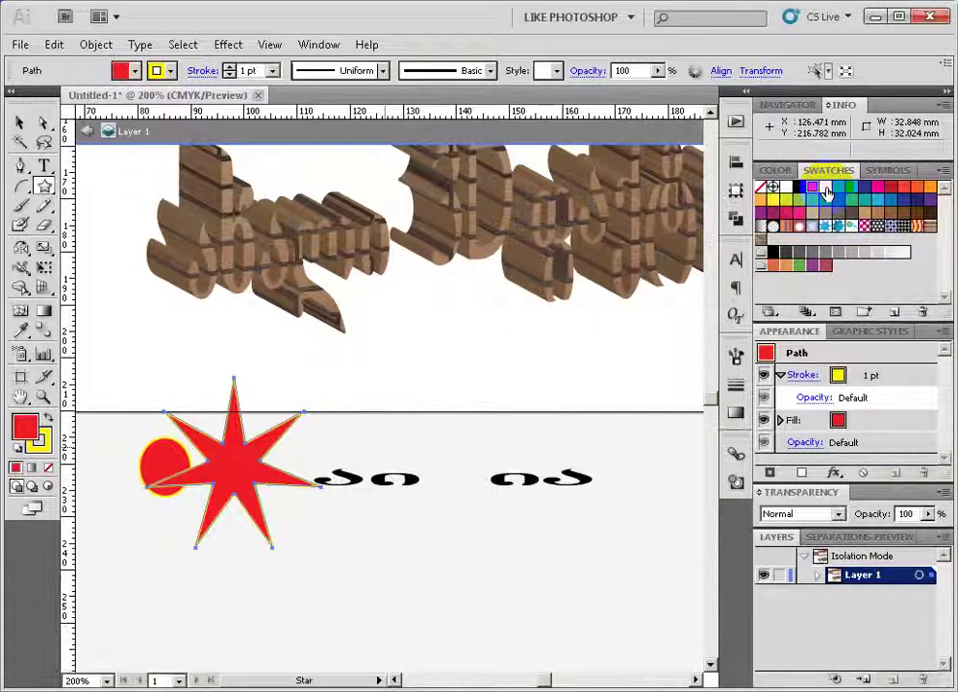
mouse_move(157, 70)
left_mouse_down()
mouse_move(156, 46)
mouse_move(120, 70)
left_mouse_up()
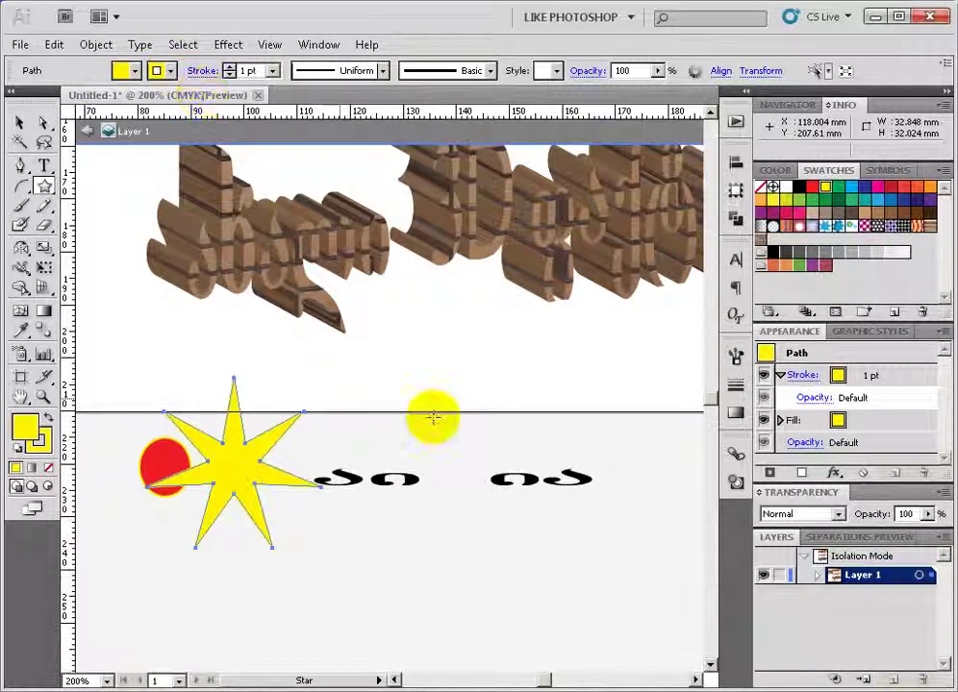
left_click(135, 70)
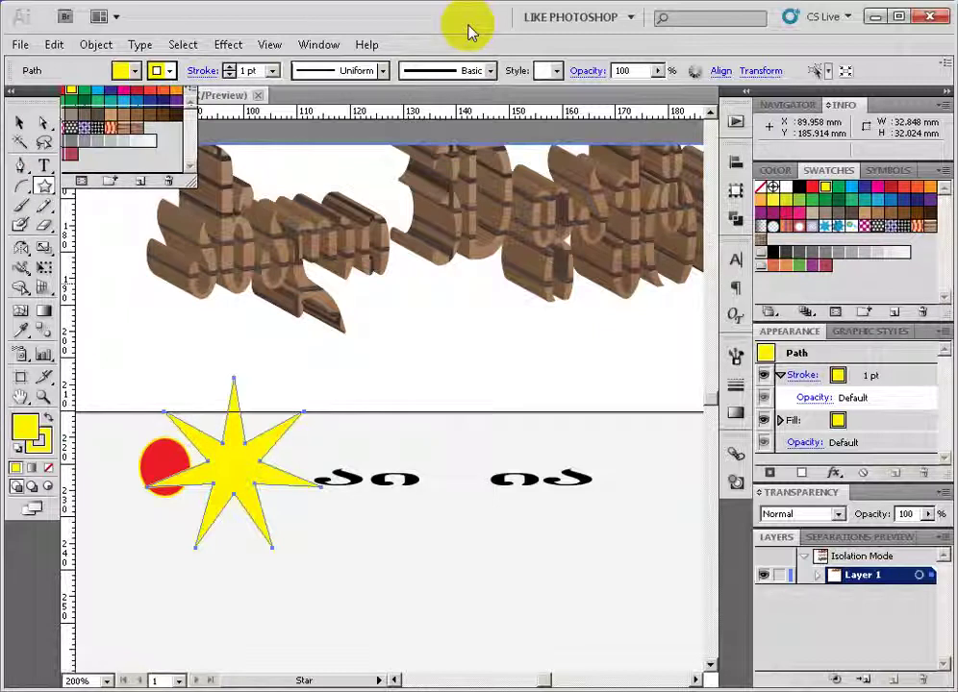
left_click(469, 33)
Shrink the star to a few millimetres and move it with the red ellipse side by side onto the artboard's lower edge.
left_click(19, 123)
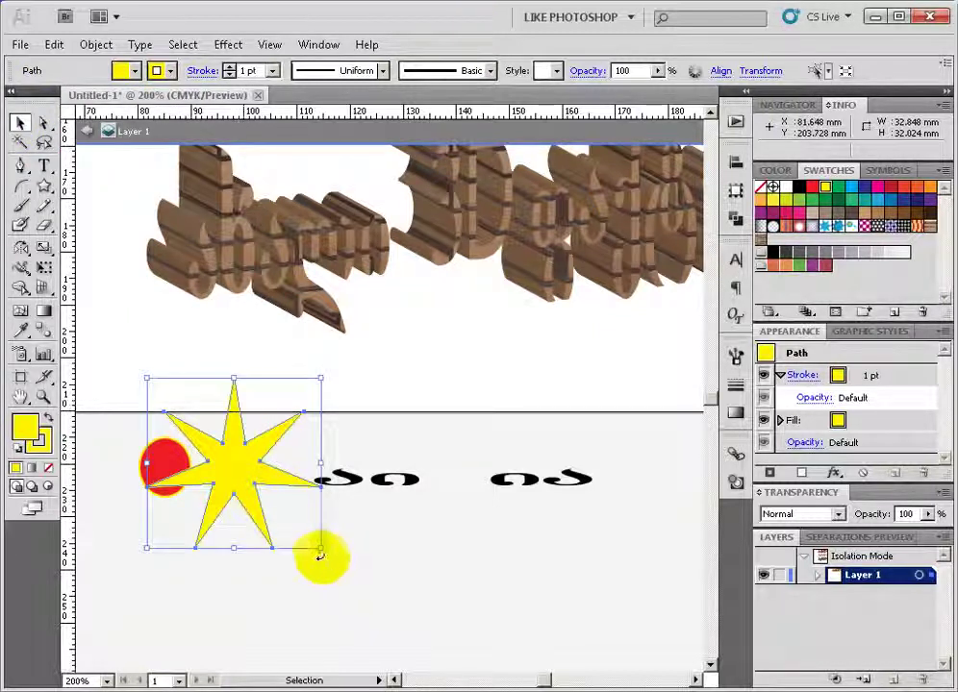
left_click_drag(322, 547, 166, 406)
left_click_drag(171, 469, 235, 349)
left_click_drag(171, 502, 332, 385)
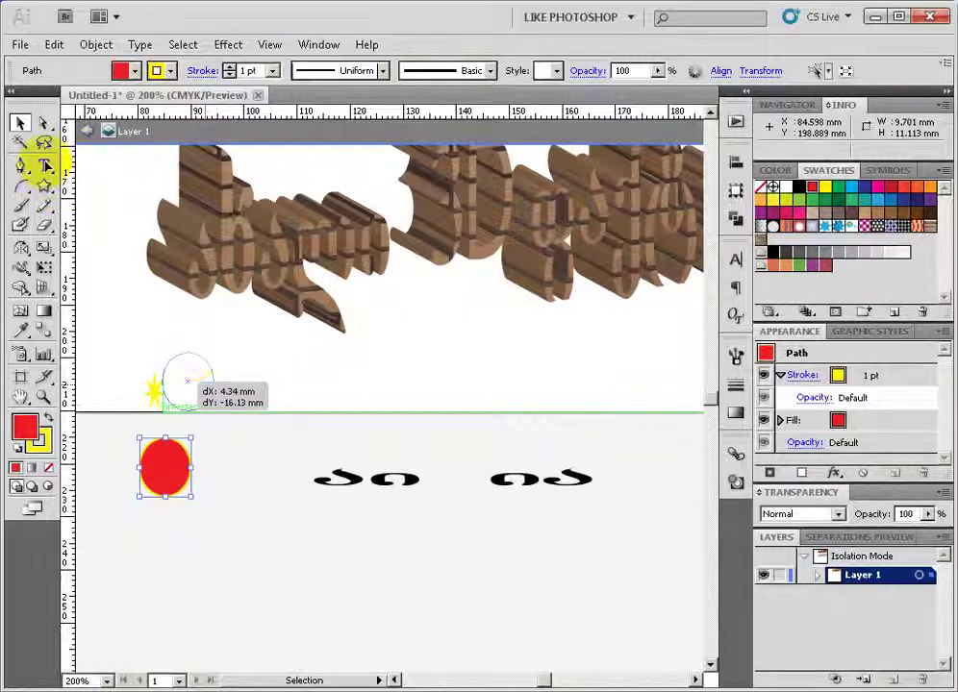
Select only the small star and the red ellipse together and save them as a new pattern swatch.
left_click_drag(488, 628, 534, 673)
left_click(199, 434, "shift")
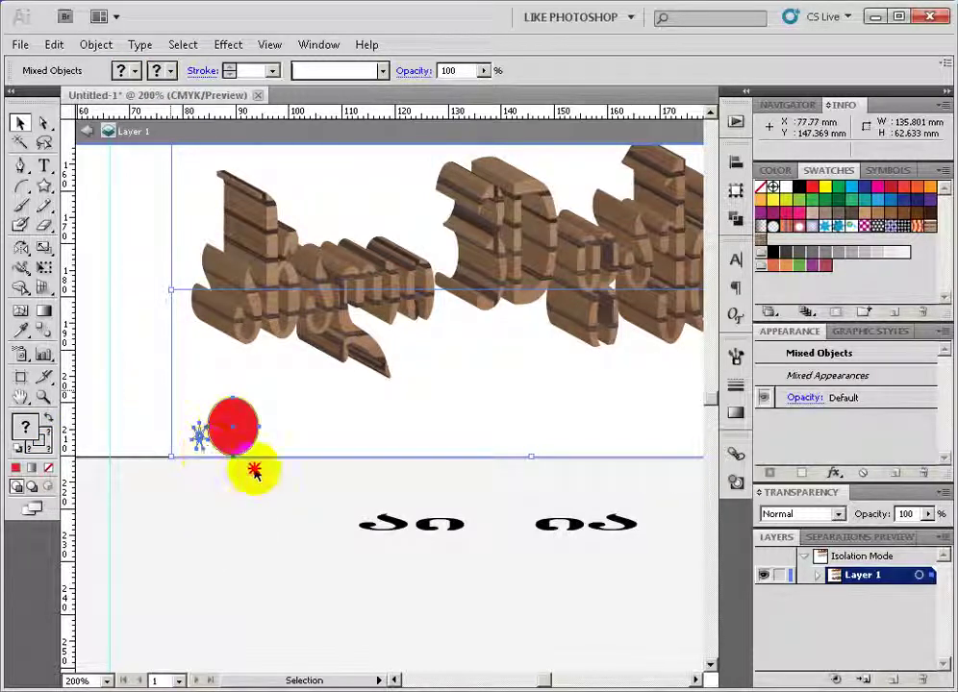
left_click(204, 414)
left_click_drag(204, 413, 237, 440)
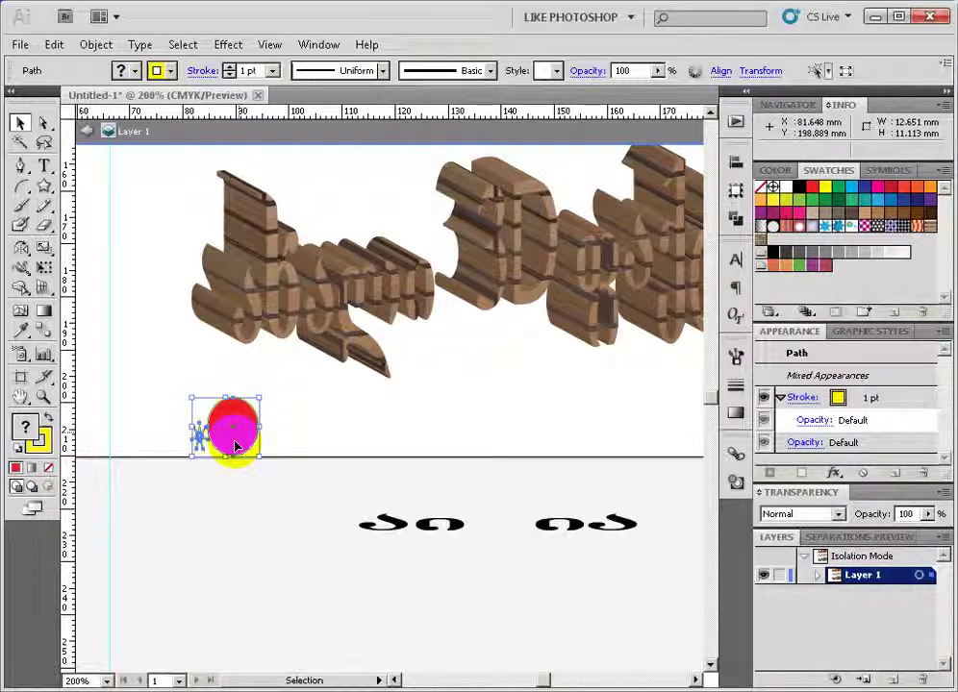
left_click_drag(235, 446, 835, 274)
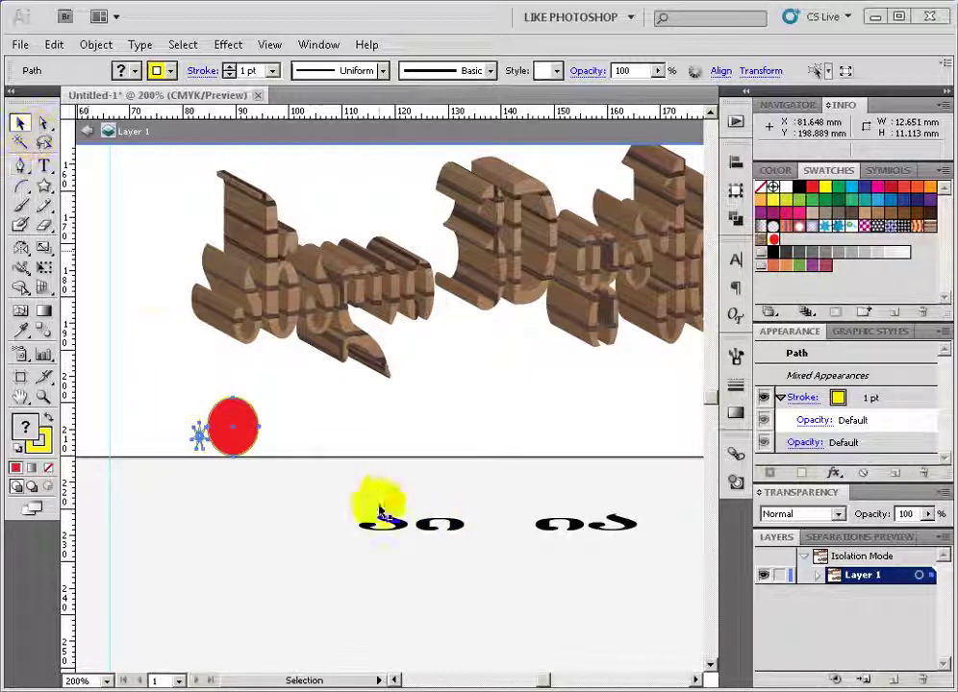
Enlarge the text below the artboard to about 97 by 18 mm and fill it with the ellipse-and-star pattern swatch.
left_click(354, 544)
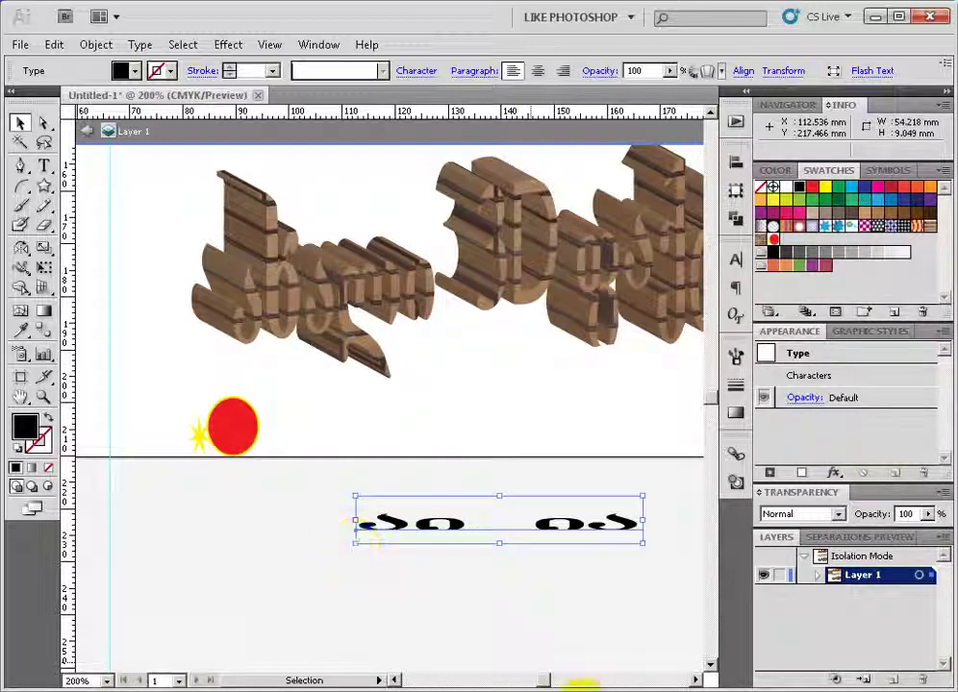
key("ctrl+z")
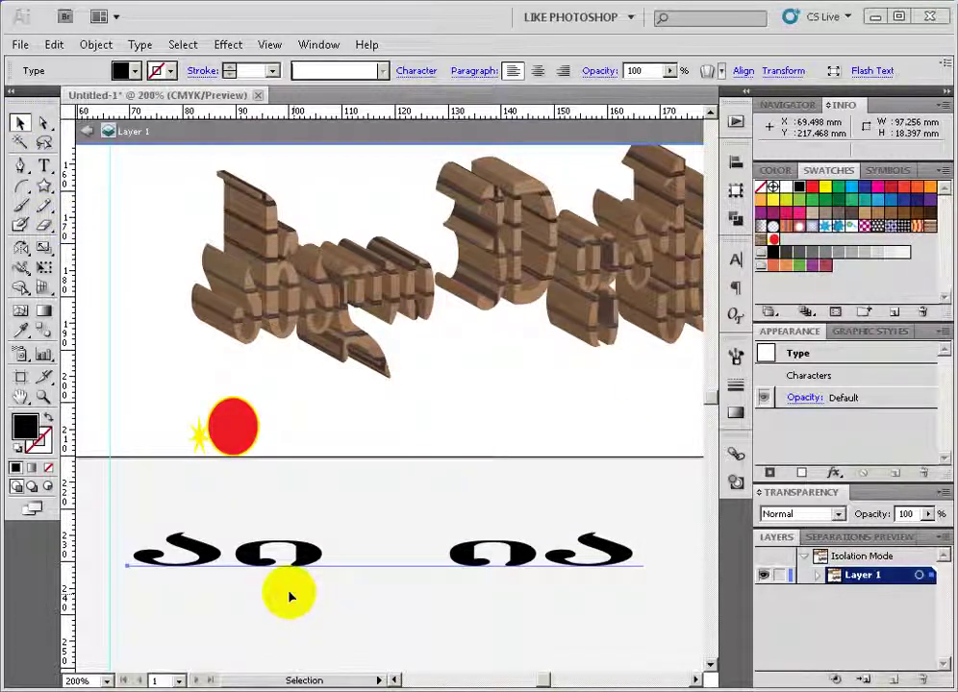
left_click(304, 559)
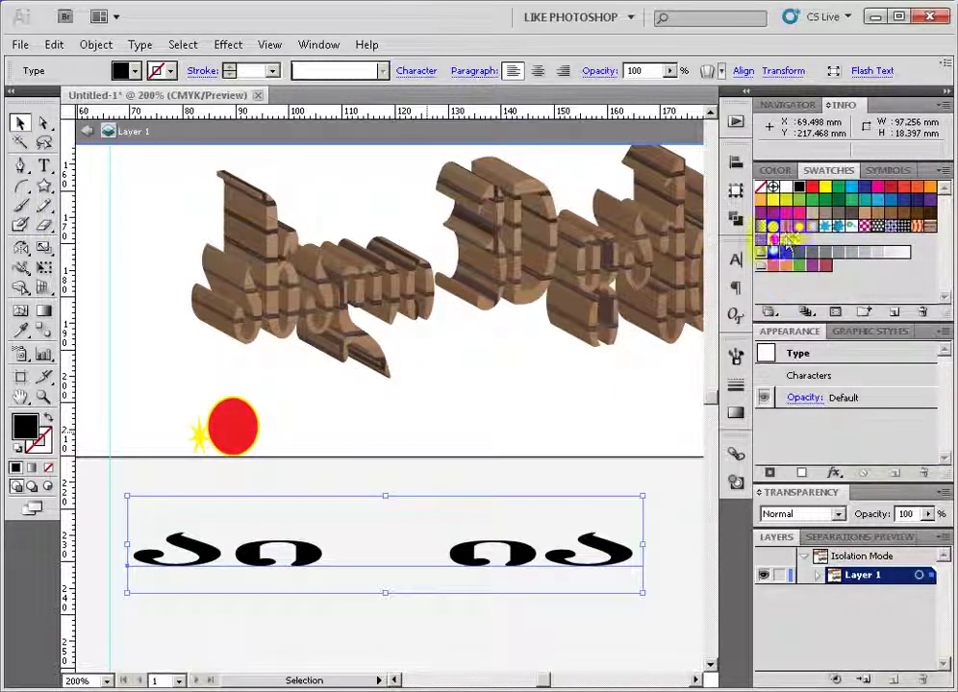
left_click(771, 241)
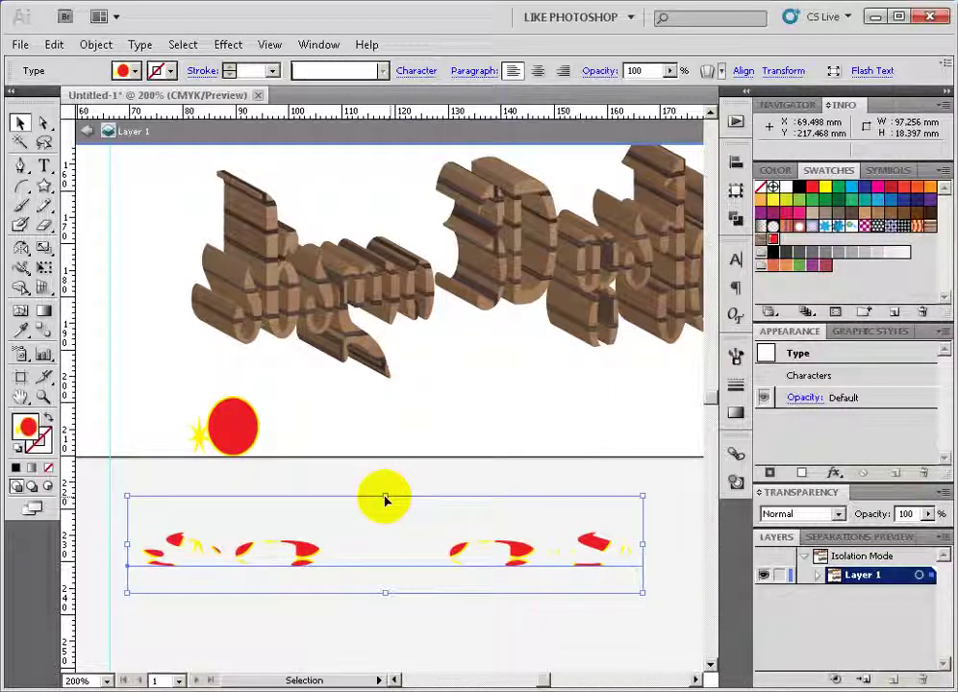
Apply a 3D Extrude & Bevel effect to the pattern-filled text, adjusting its rotation and using a shallow extrusion depth.
left_click(228, 48)
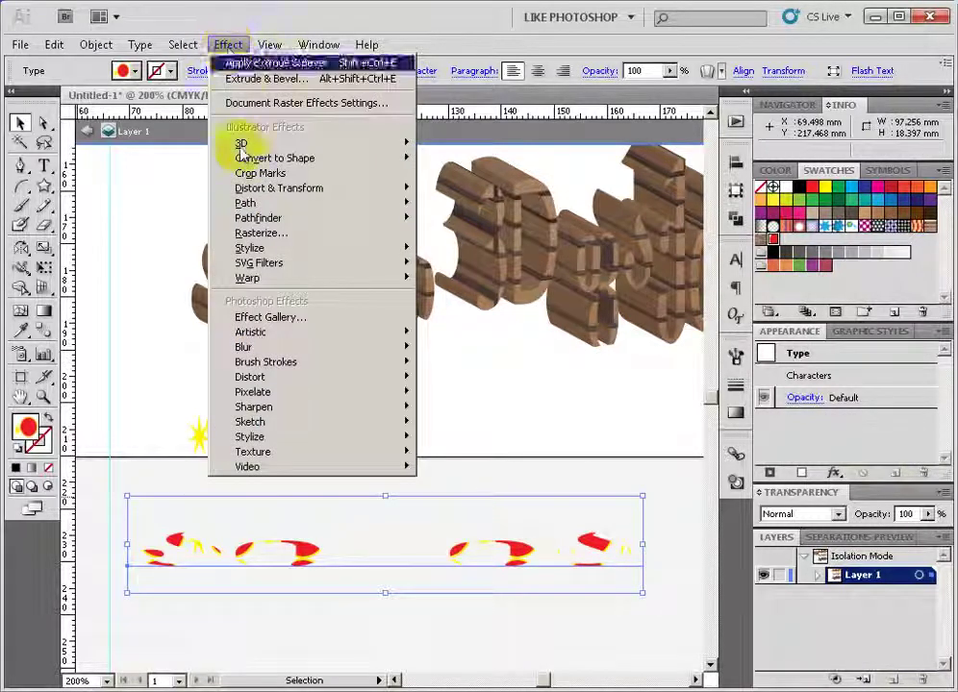
mouse_move(242, 144)
left_click(481, 146)
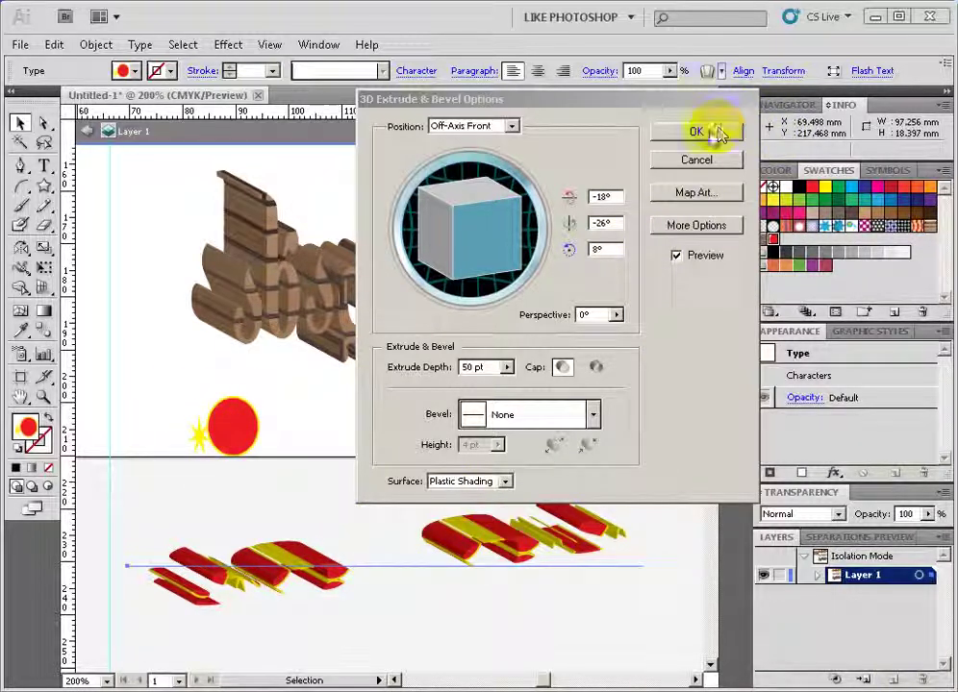
left_click_drag(710, 132, 623, 141)
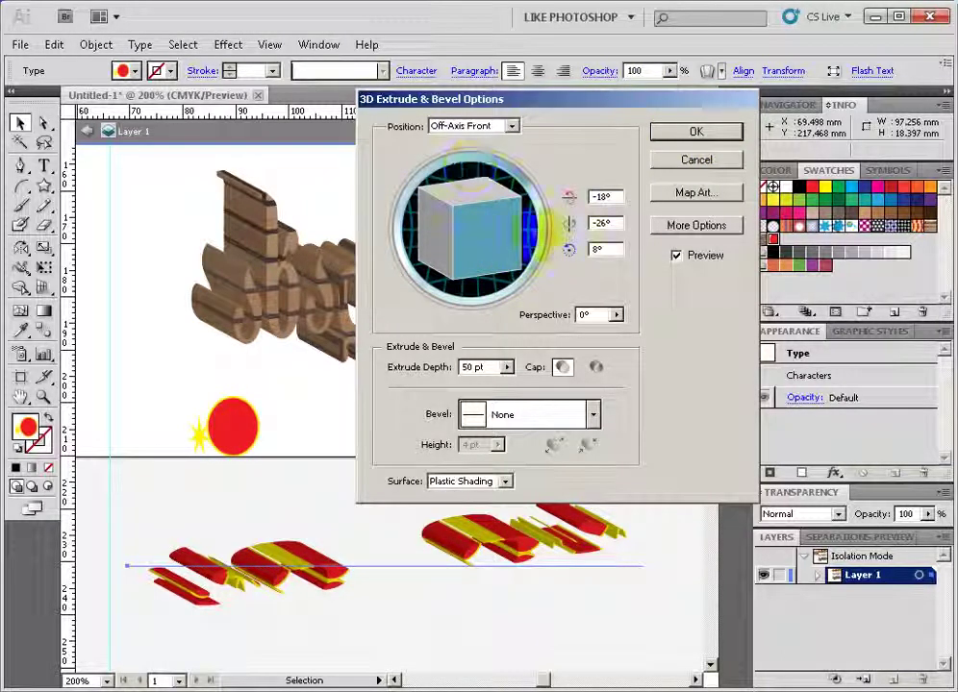
left_click_drag(536, 233, 479, 271)
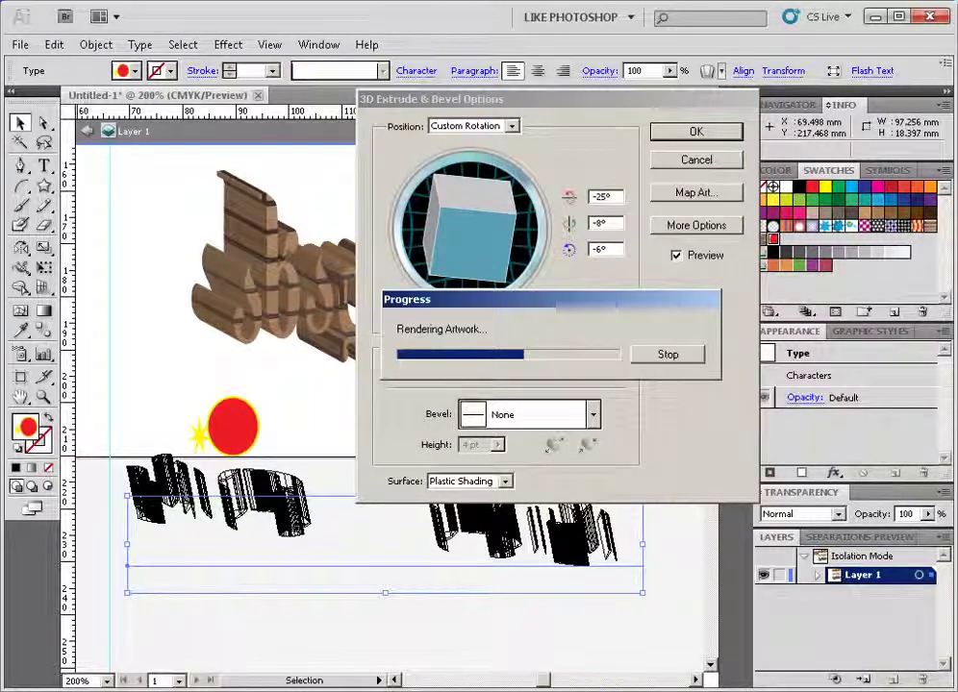
key("Return")
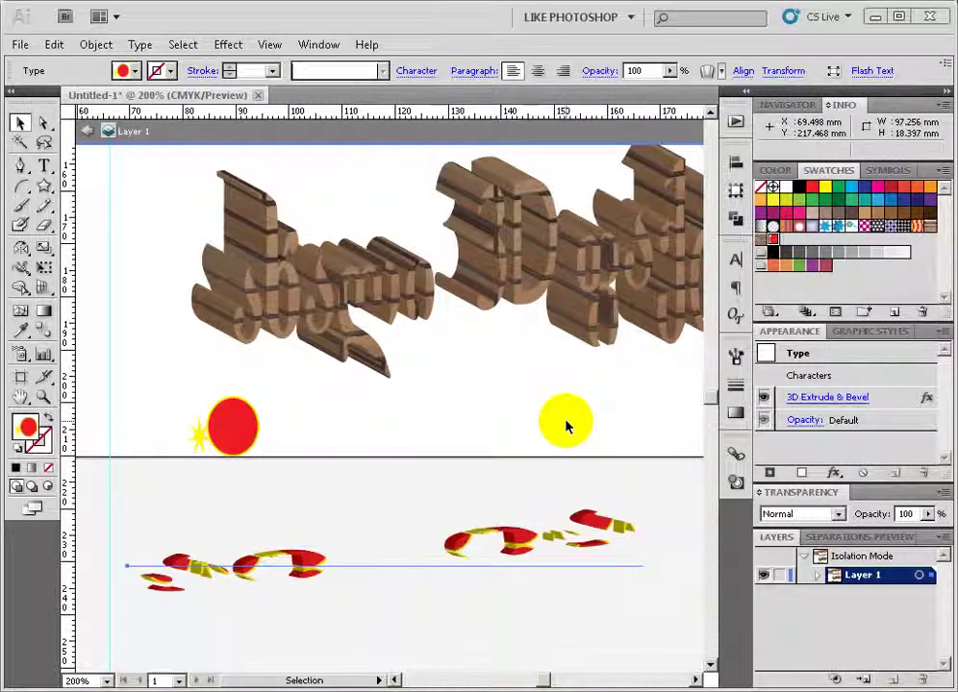